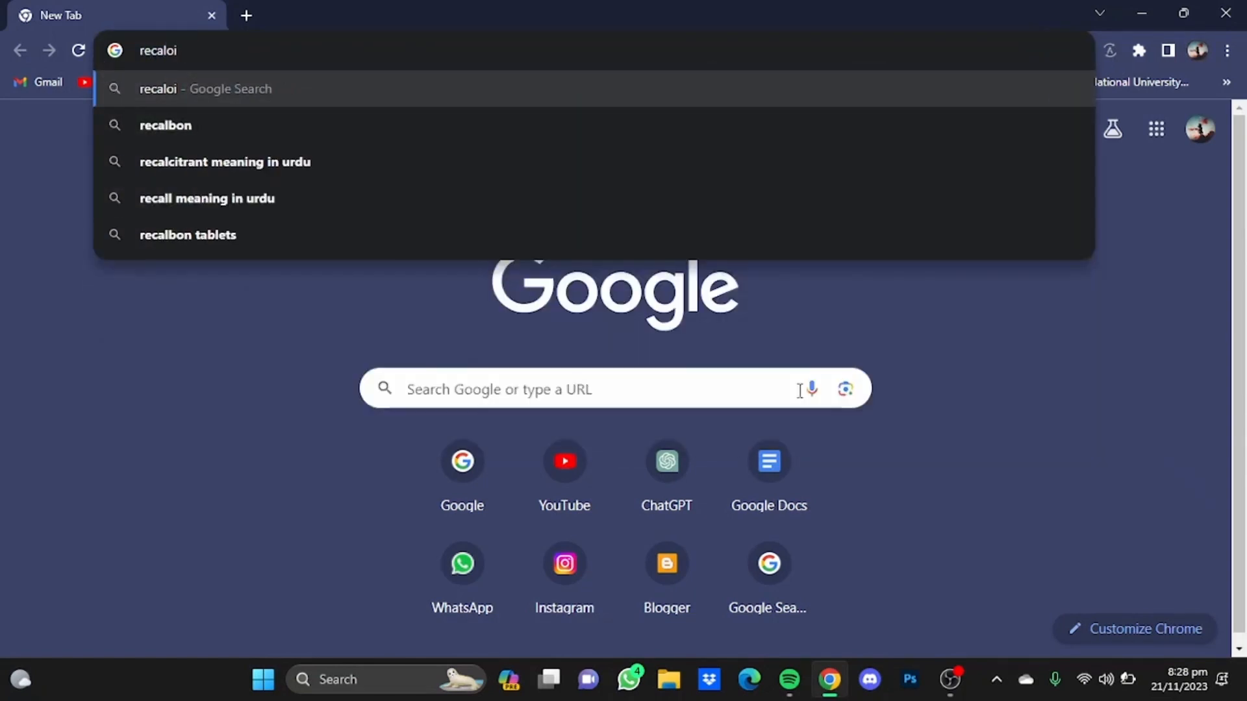
Search the web for "recalim ai" and open the Planner page in Reclaim.
key("BackSpace")
key("BackSpace")
type("i")
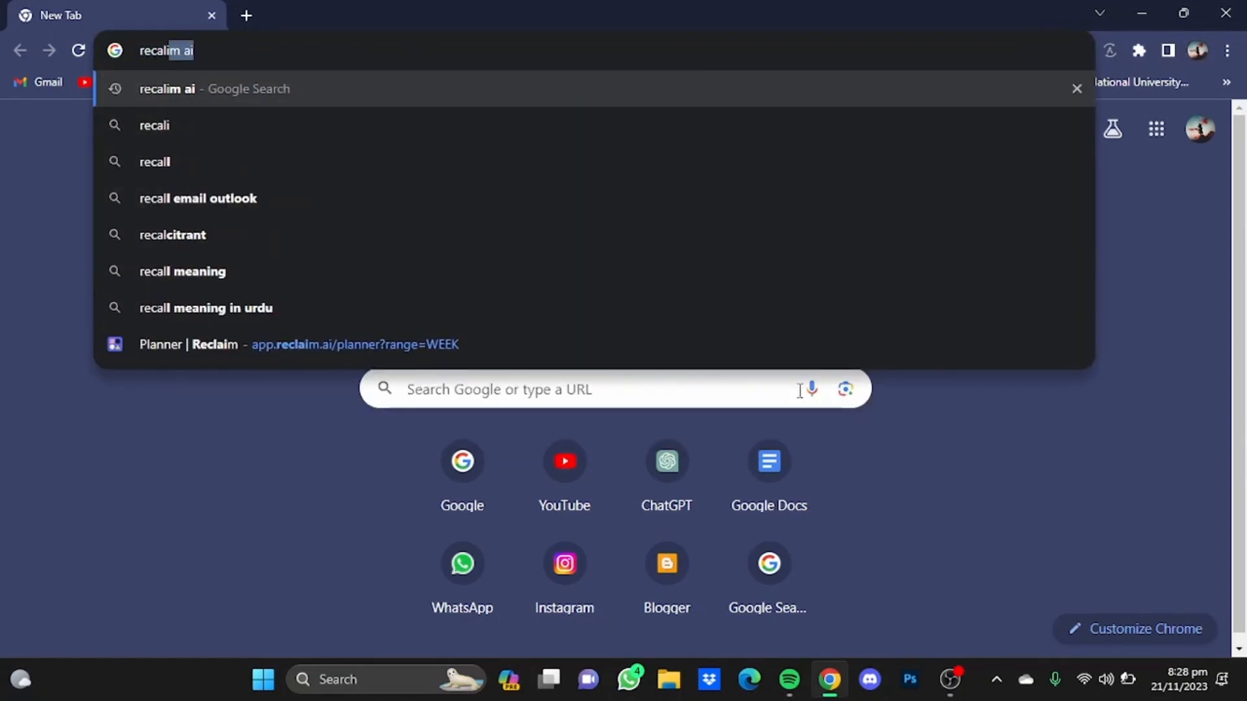
key("Return")
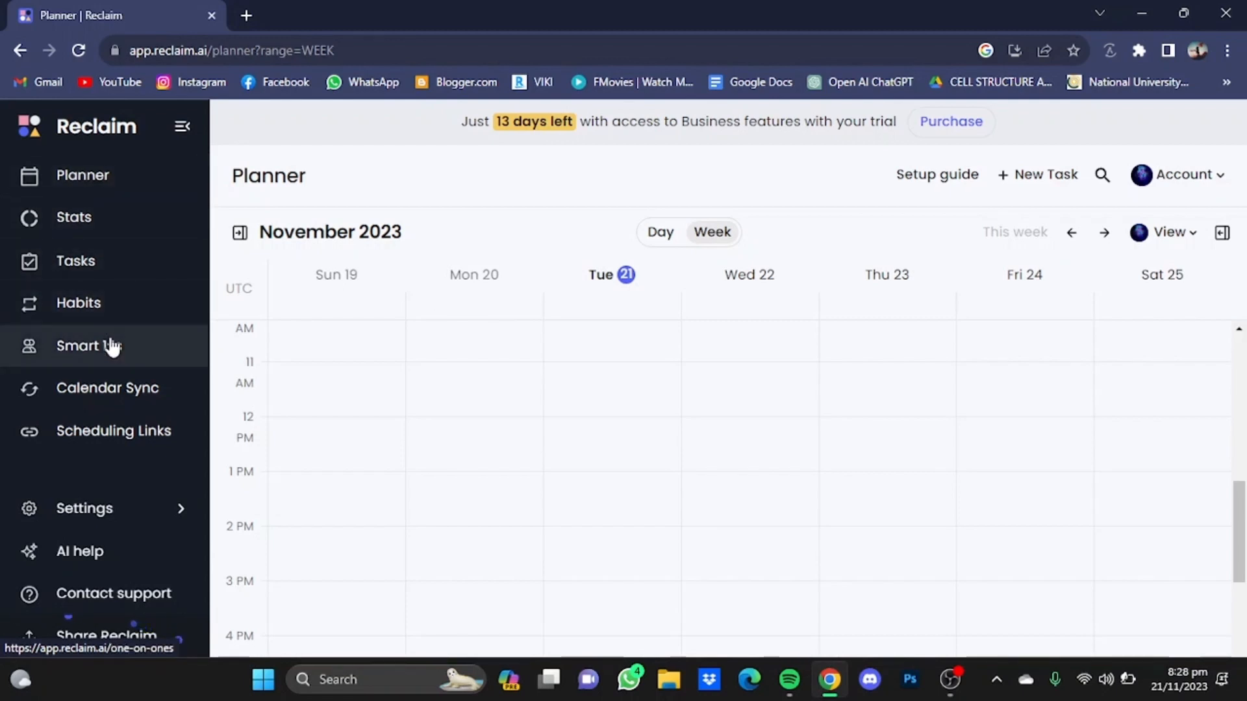
left_click(85, 184)
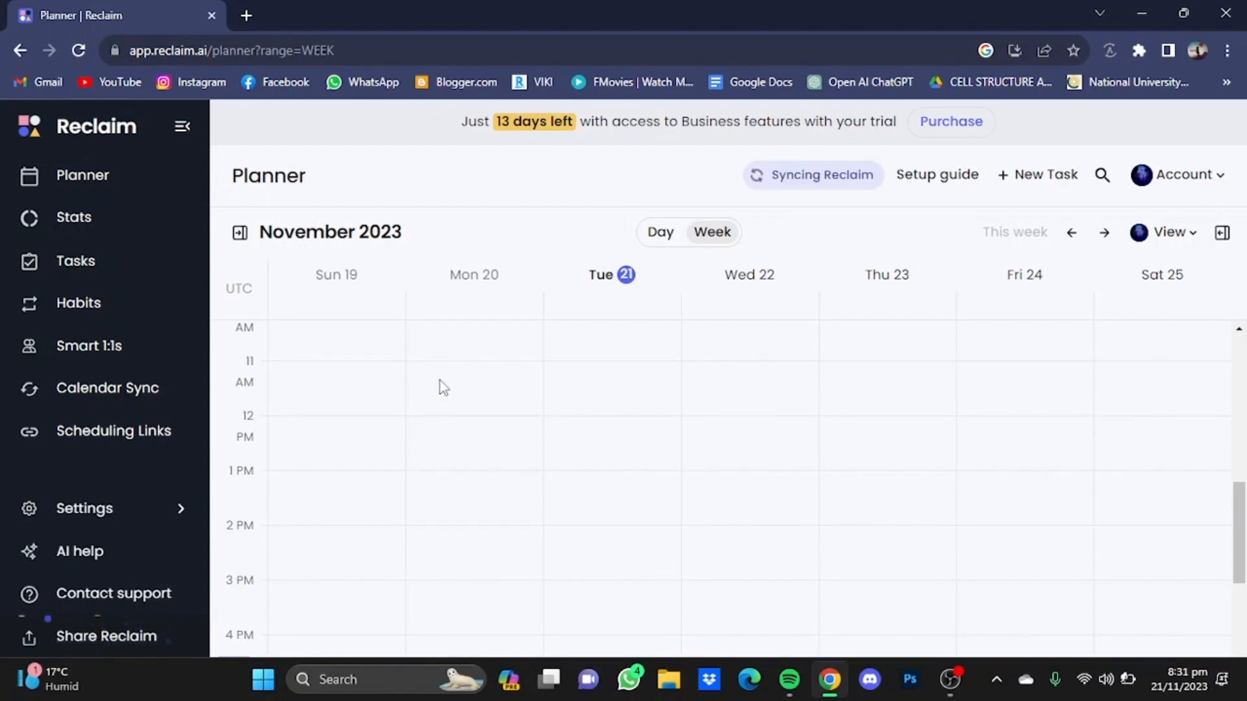
Create a new habit in the Habits section and name it "lunch".
left_click(95, 316)
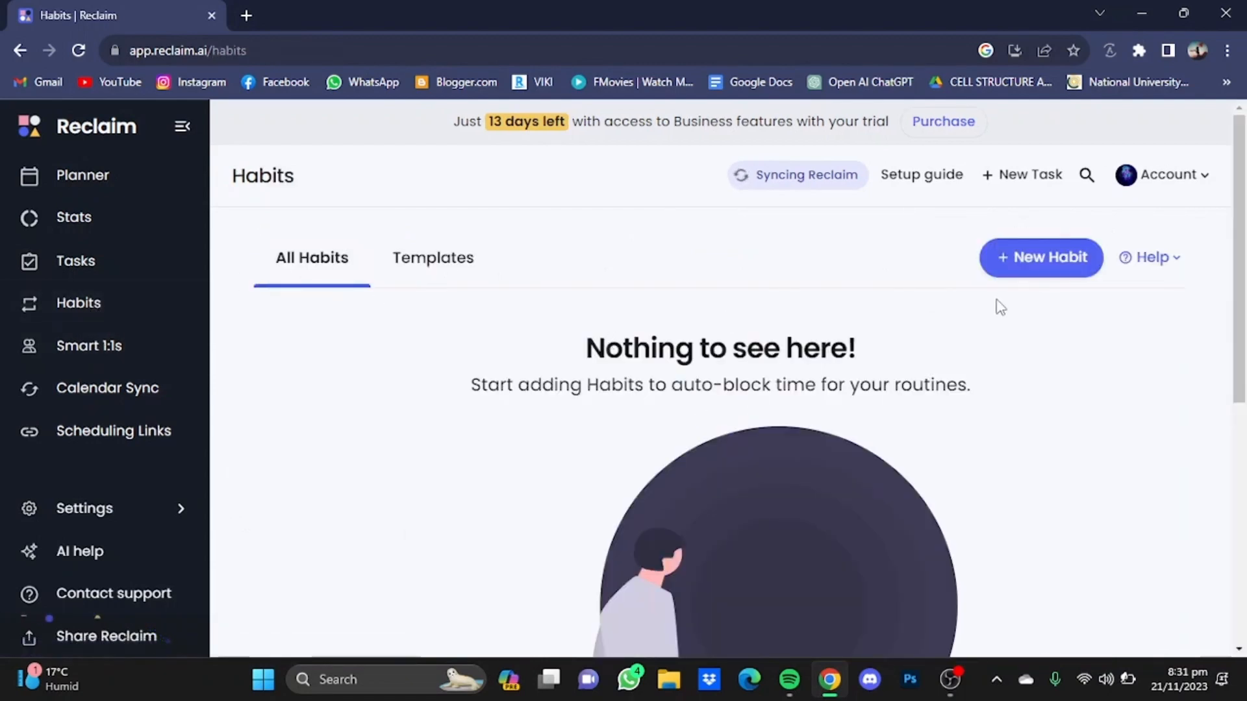
left_click(1006, 270)
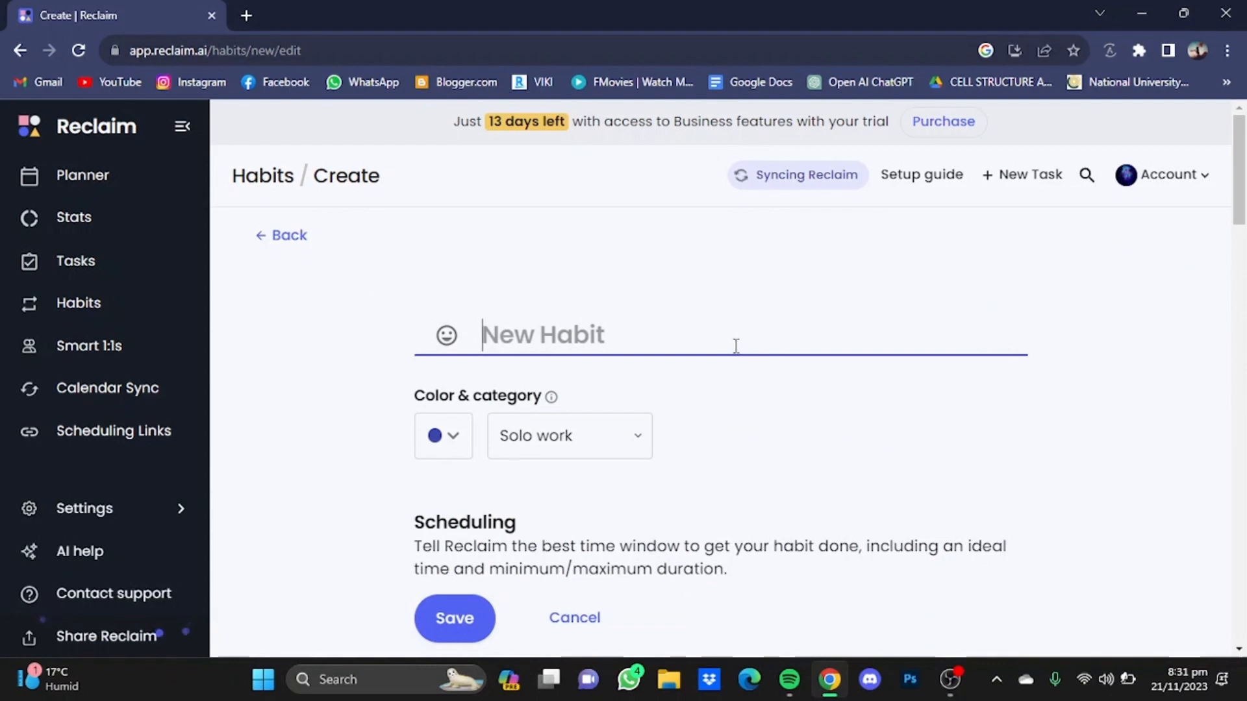
type("lunch")
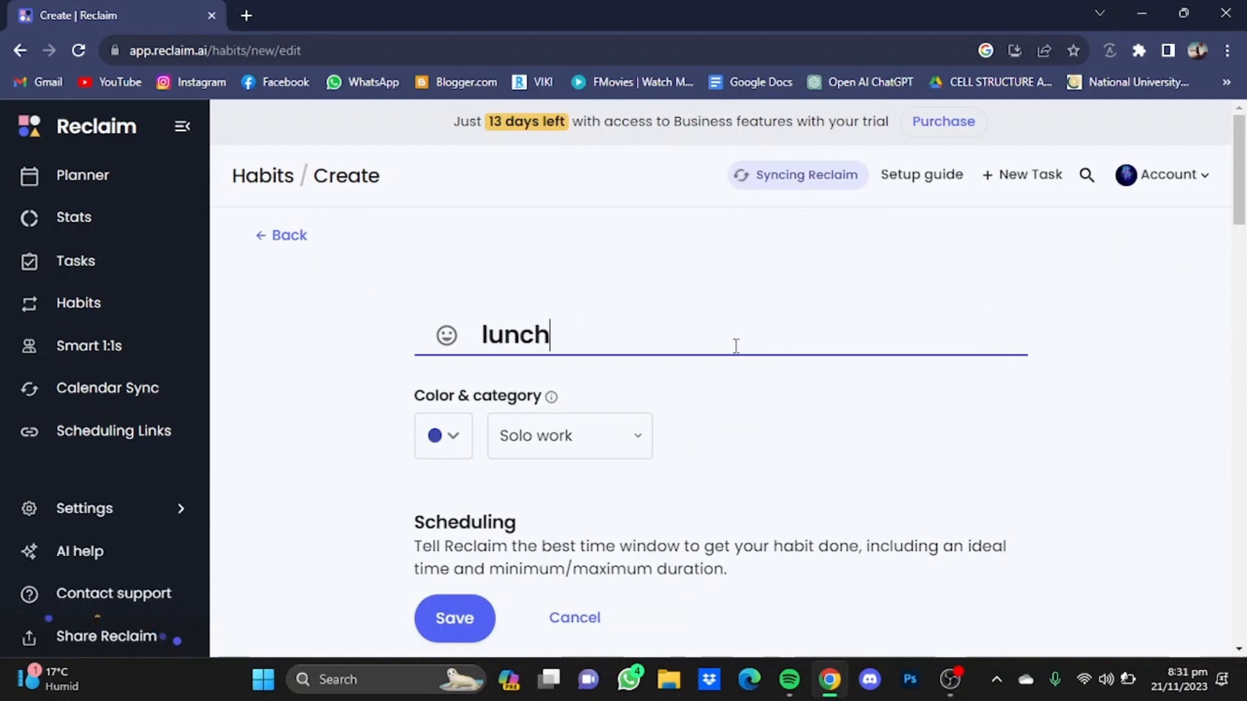
Set the lunch habit's Monday hours to 1:00pm to 3:00pm and copy them to all the other selected days.
scroll(1244, 214, "down", 2)
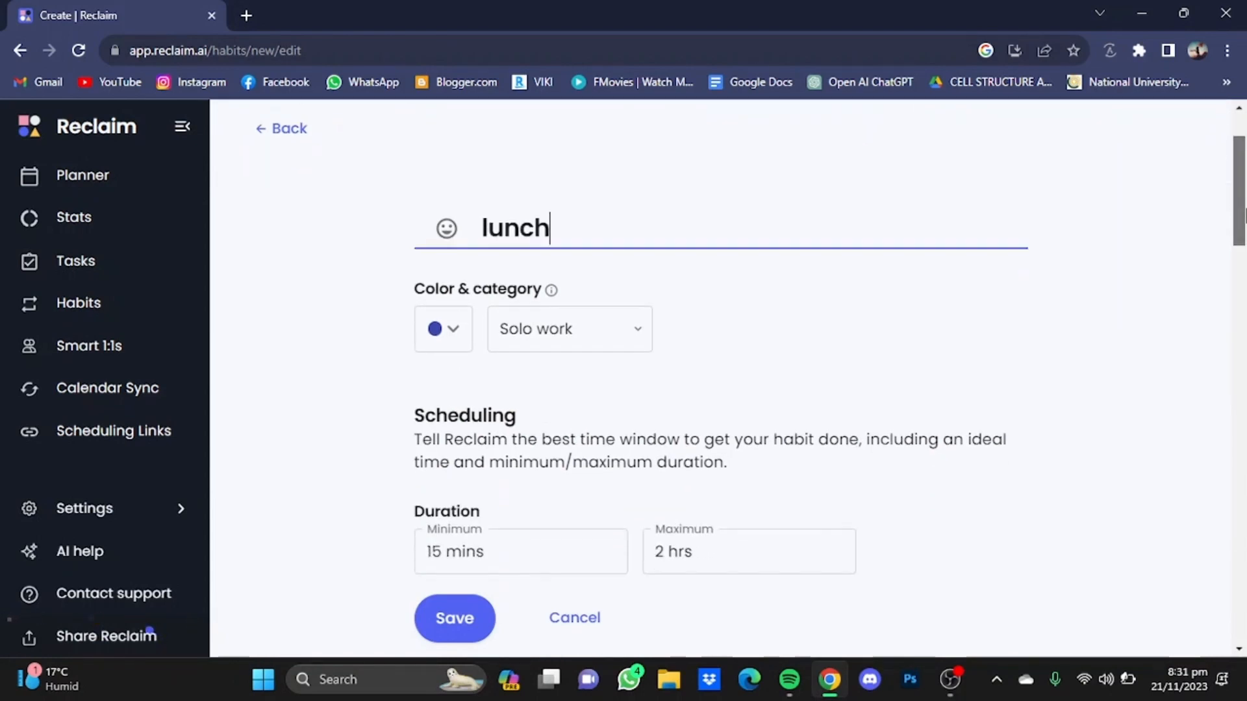
left_click_drag(1244, 214, 1245, 250)
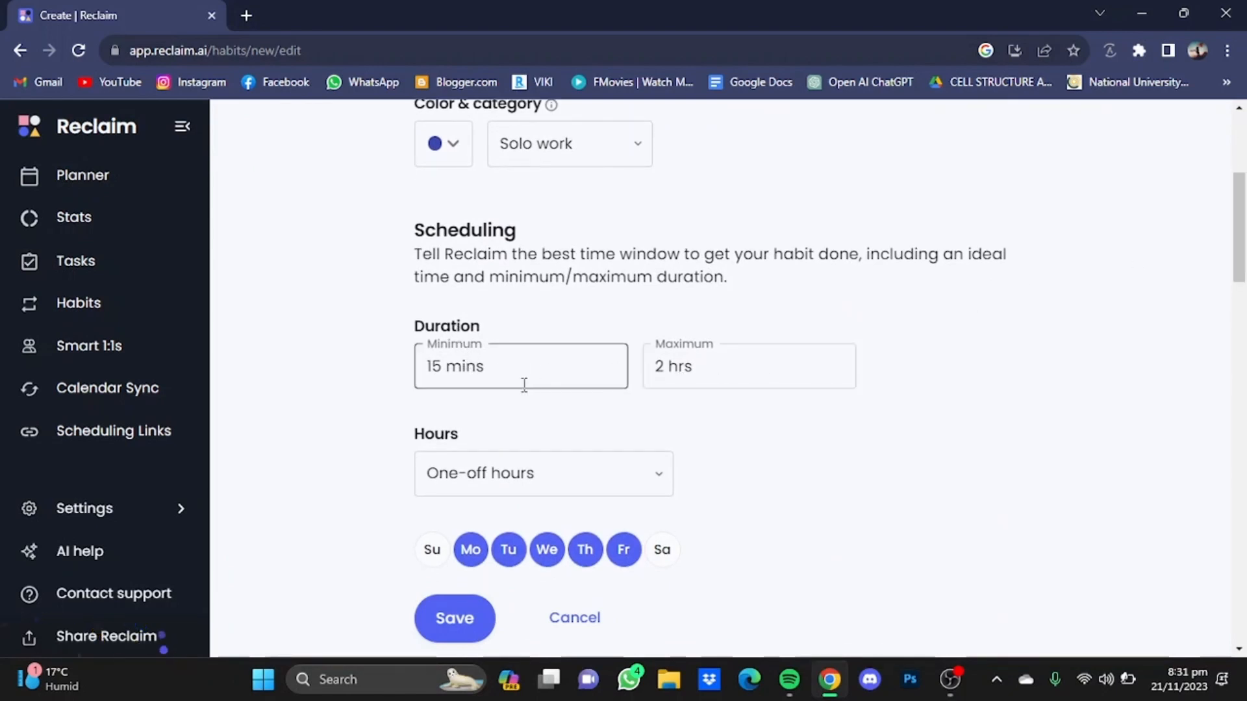
left_click_drag(1243, 260, 1244, 333)
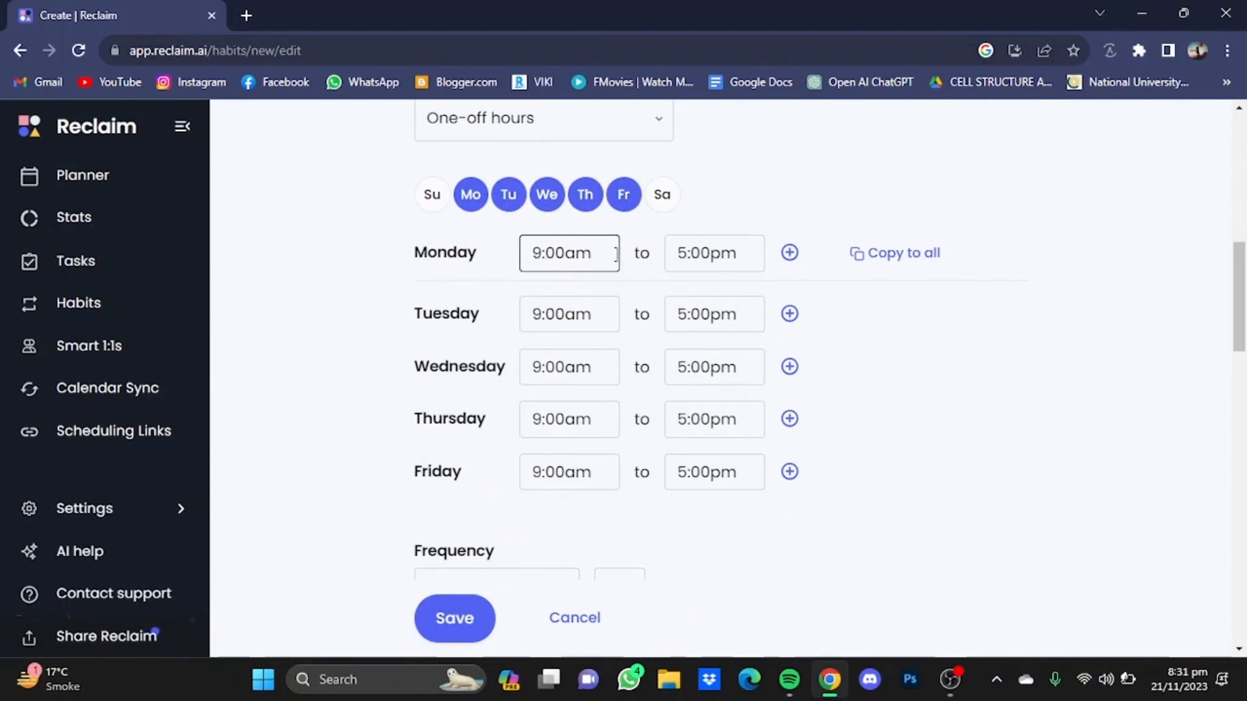
left_click(541, 256)
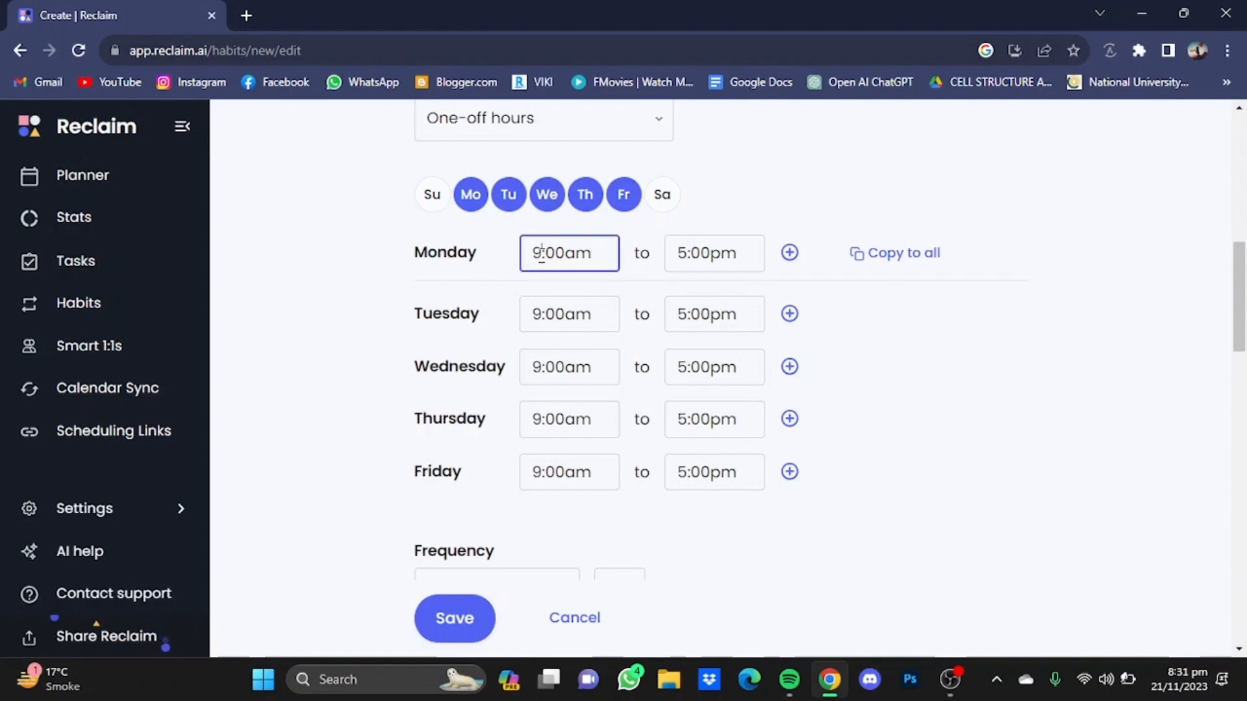
key("BackSpace")
type("1")
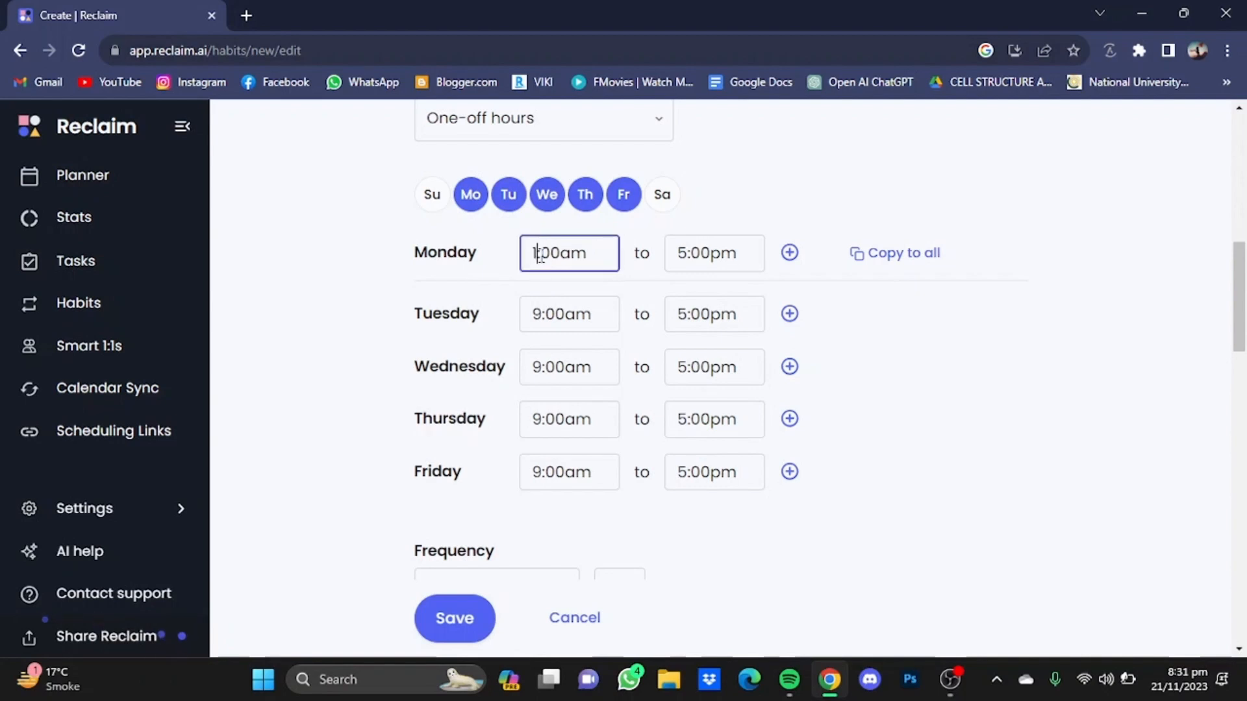
left_click(689, 251)
key("BackSpace")
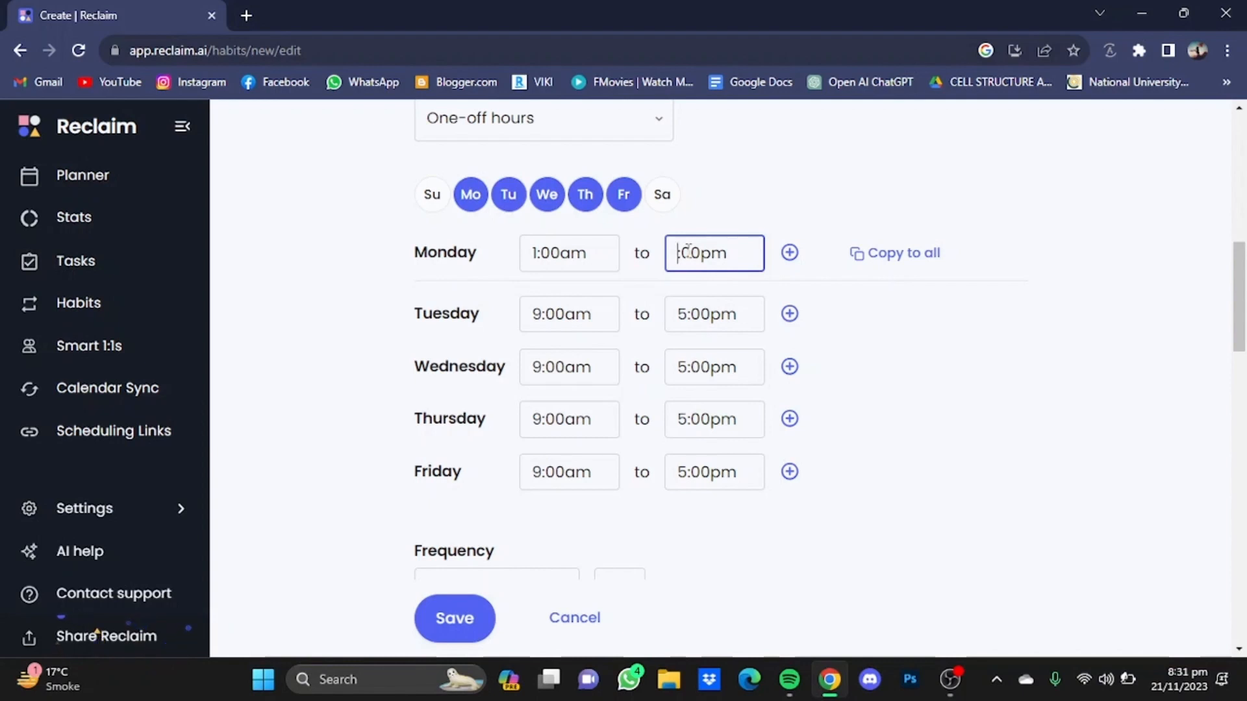
type("3")
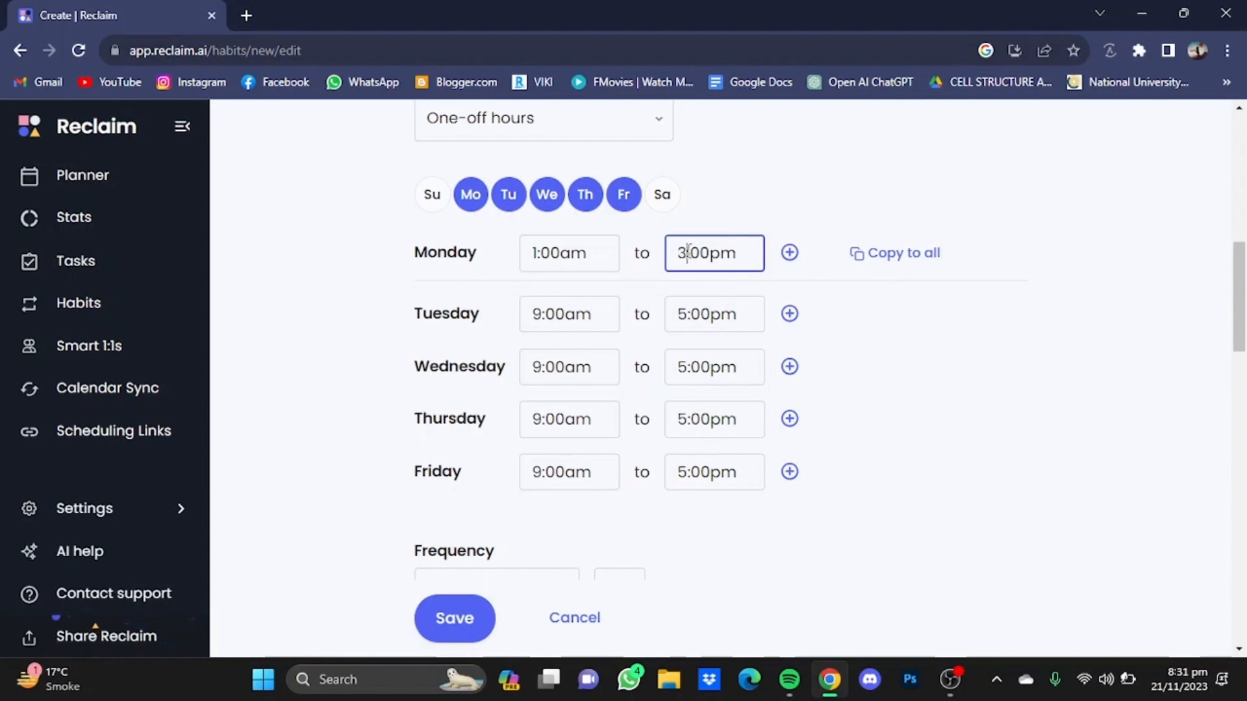
left_click(570, 255)
key("BackSpace")
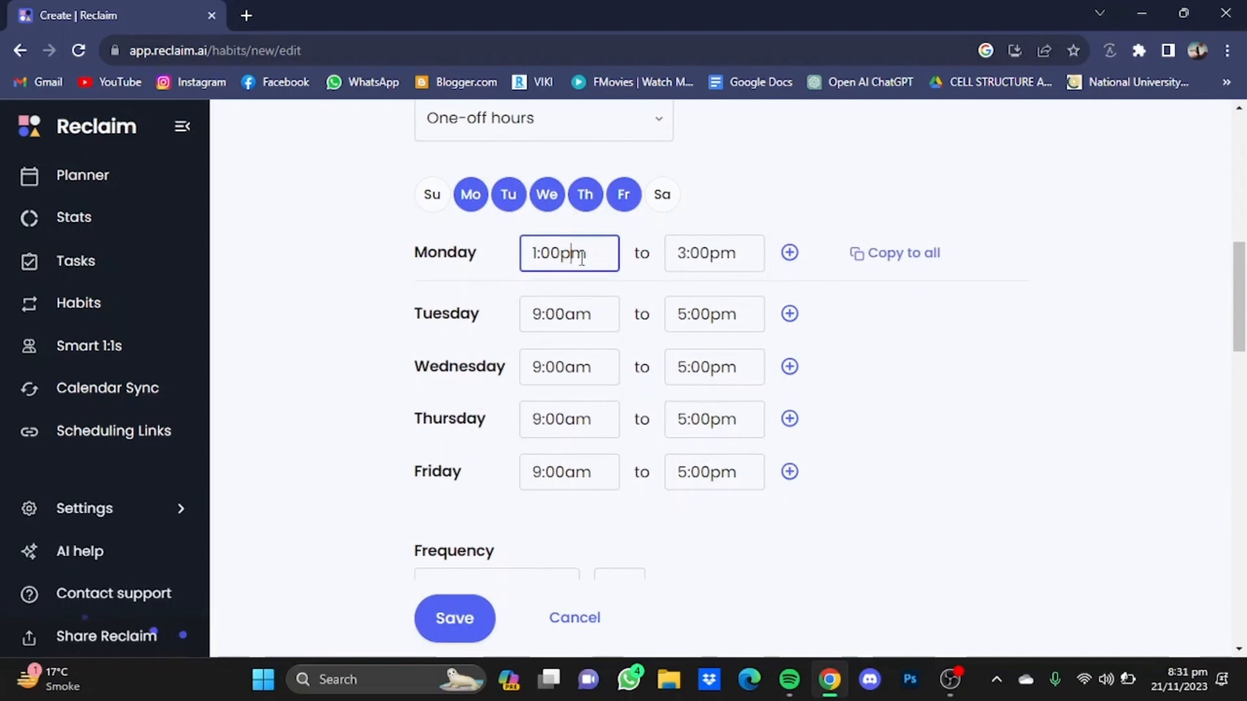
type("p")
left_click(894, 263)
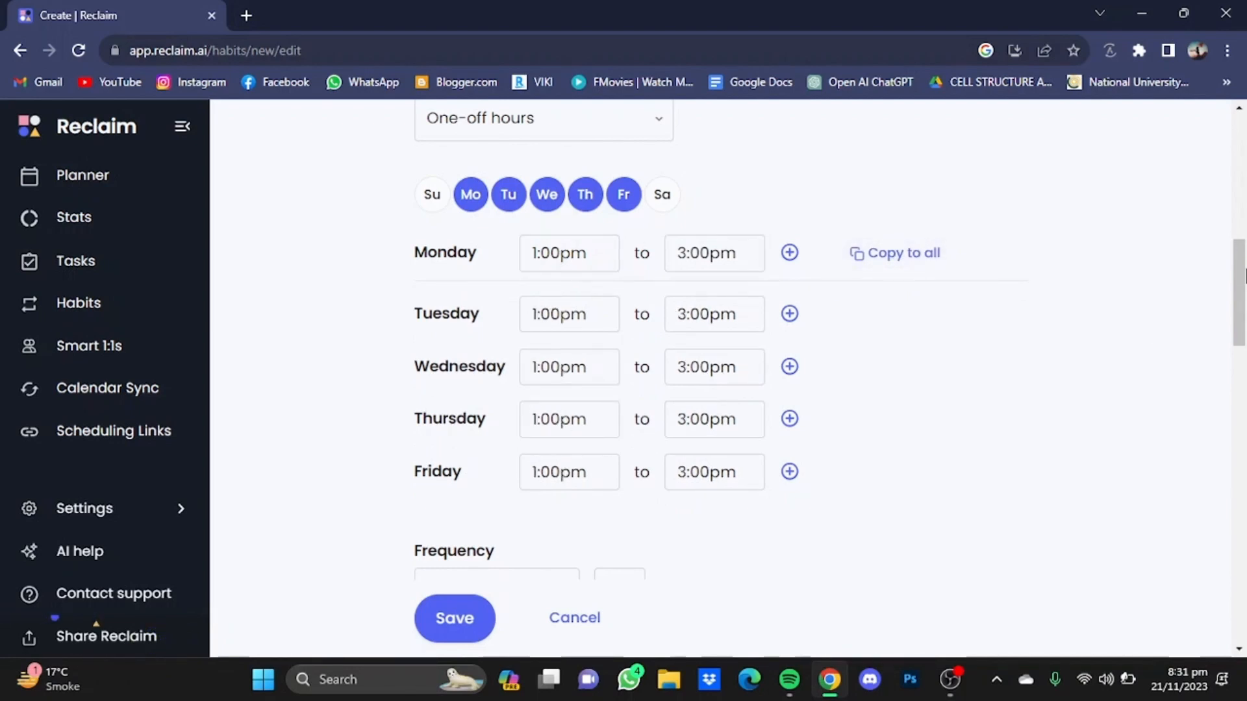
Set the lunch habit's ideal time to 1:30pm.
left_click_drag(1245, 276, 1244, 355)
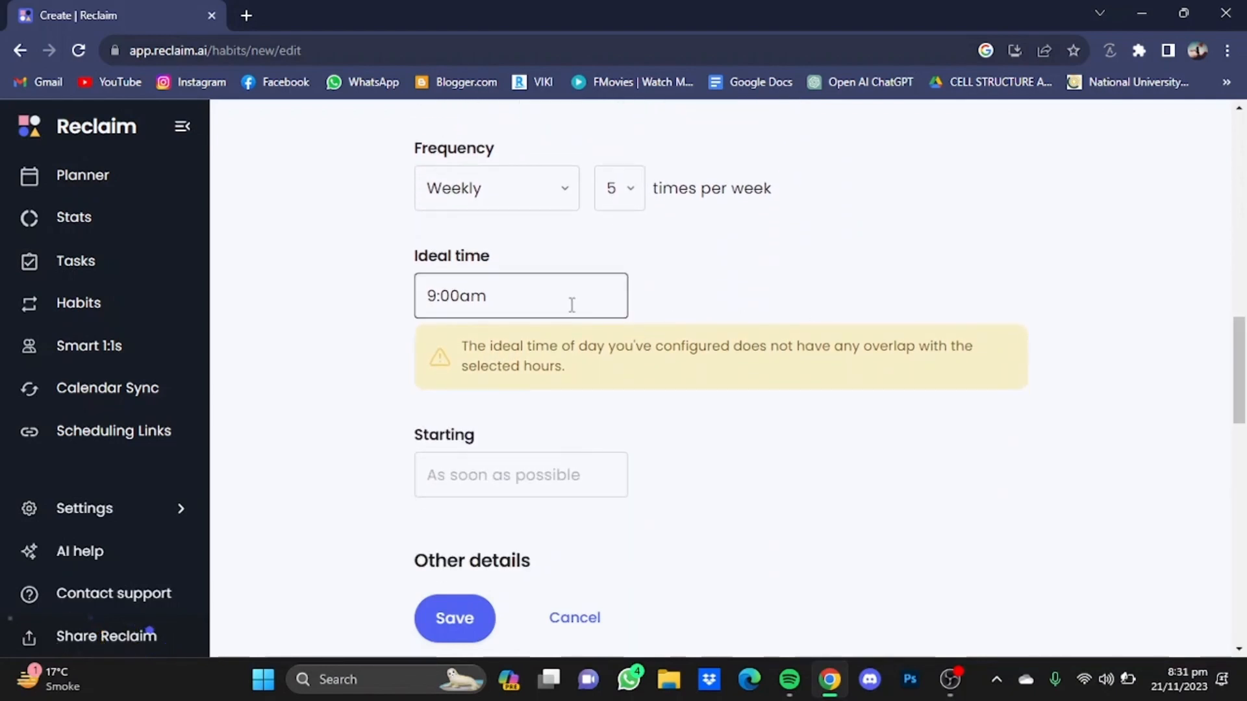
left_click(435, 296)
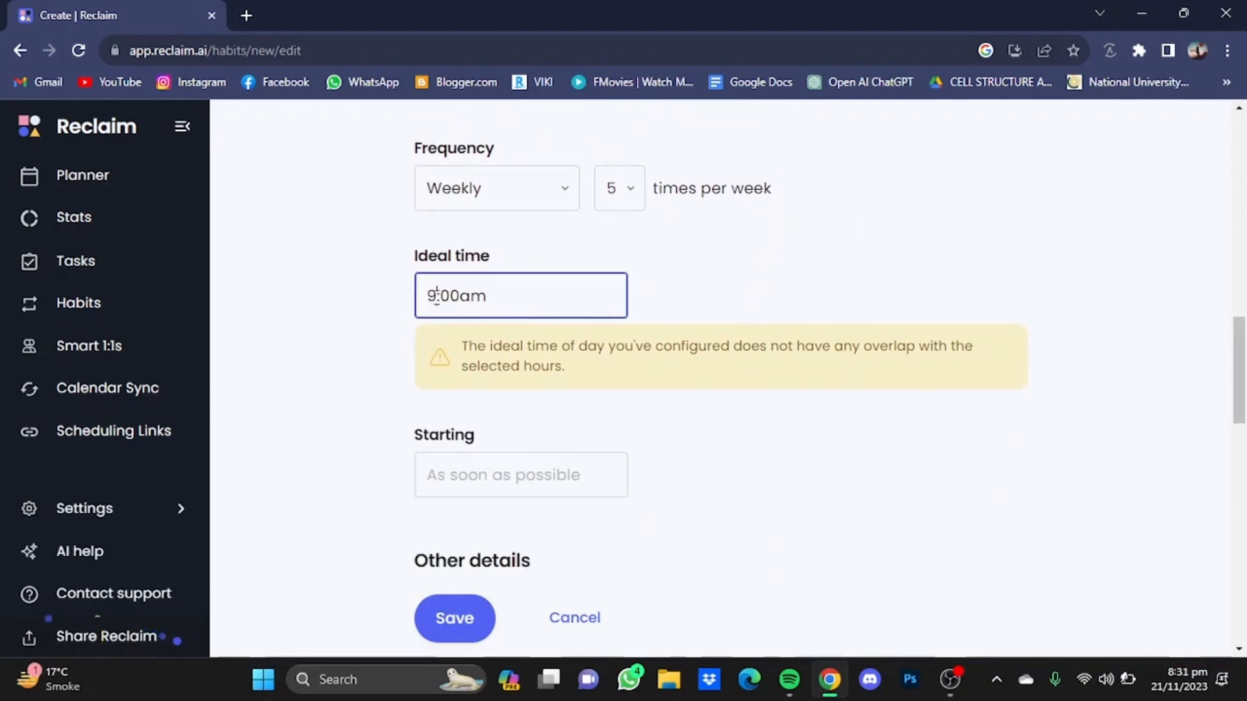
left_click(450, 297)
key("BackSpace")
type("3")
left_click(435, 296)
key("BackSpace")
type("1")
left_click(464, 297)
key("BackSpace")
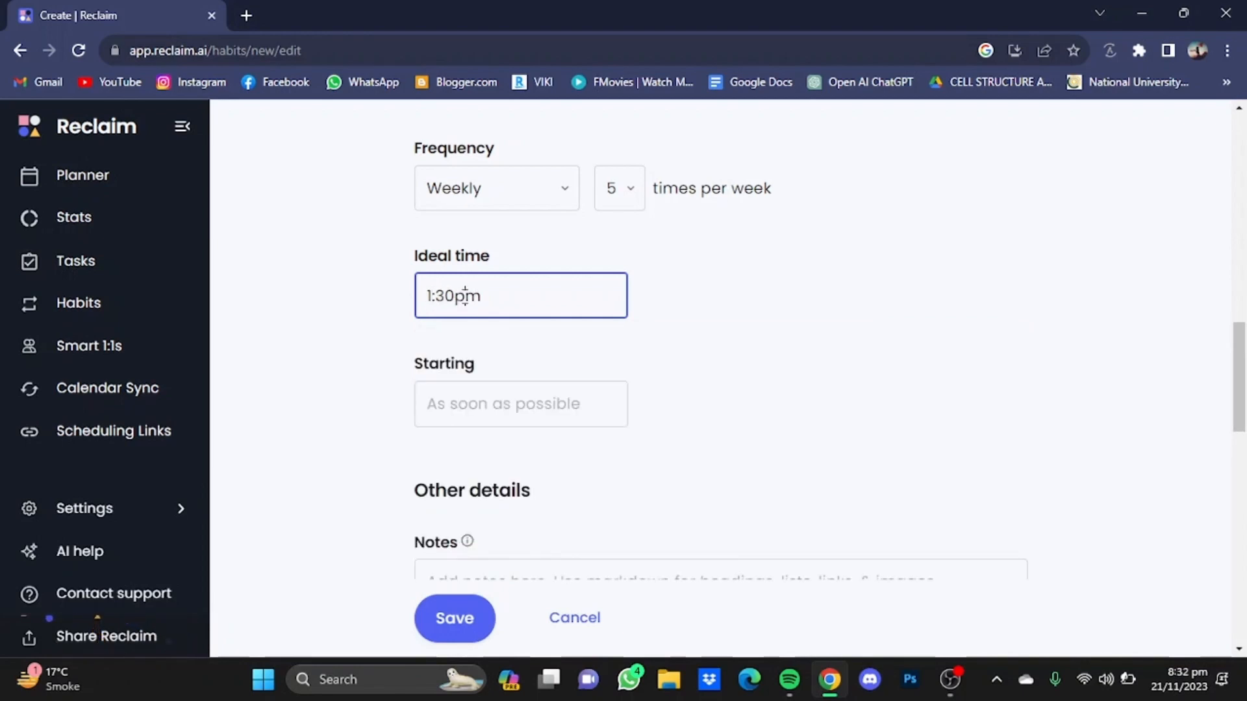
type("p")
Review the lunch habit's notes and visibility options, and set its time defense to Always busy.
scroll(882, 363, "down", 5)
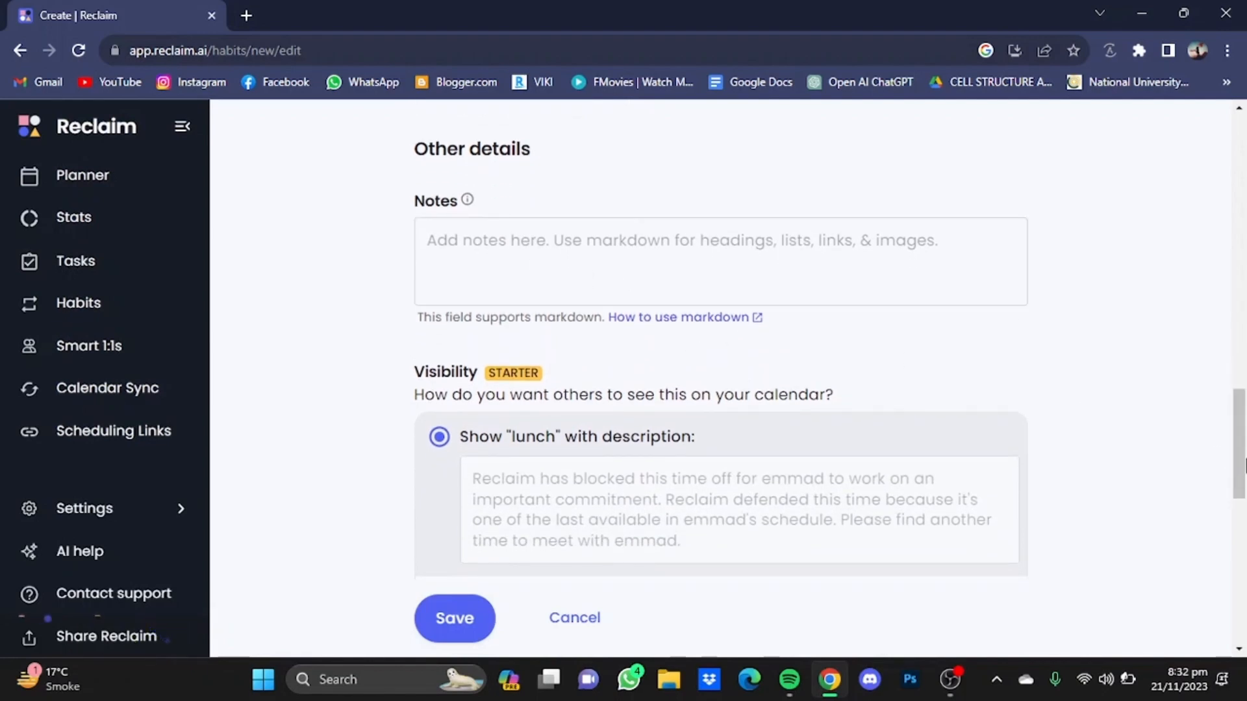
scroll(1243, 464, "down", 2)
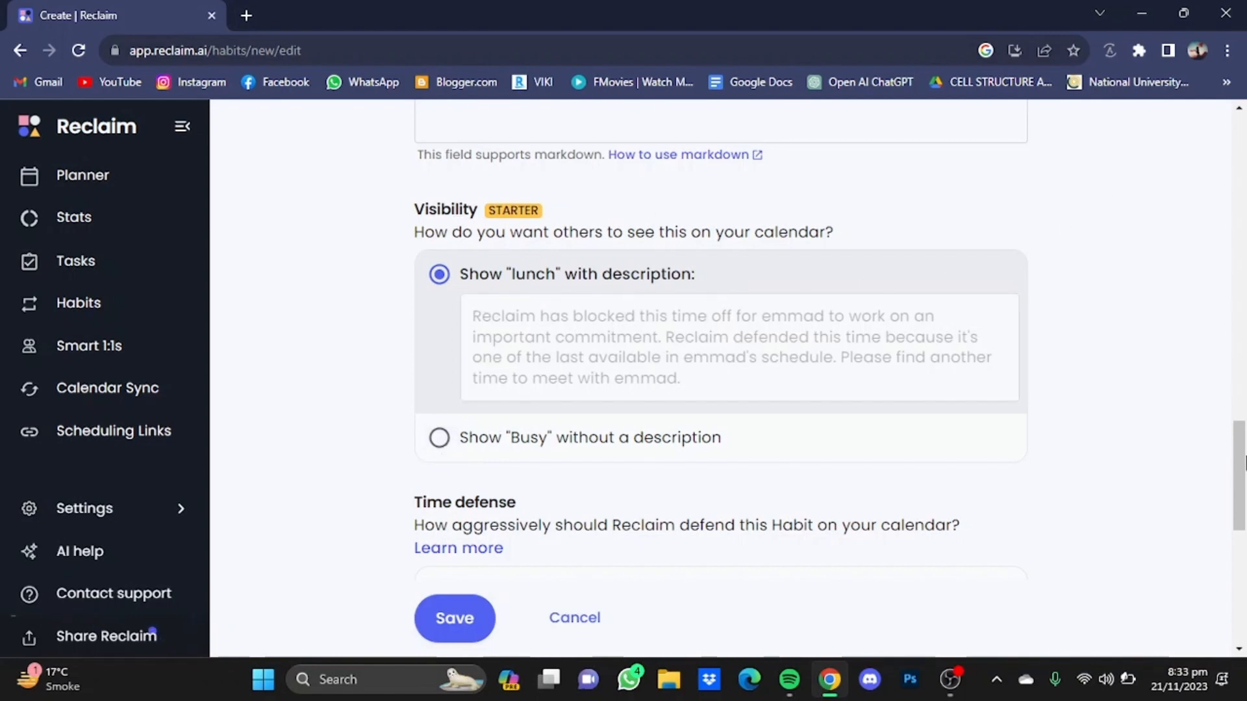
left_click_drag(1241, 480, 1241, 551)
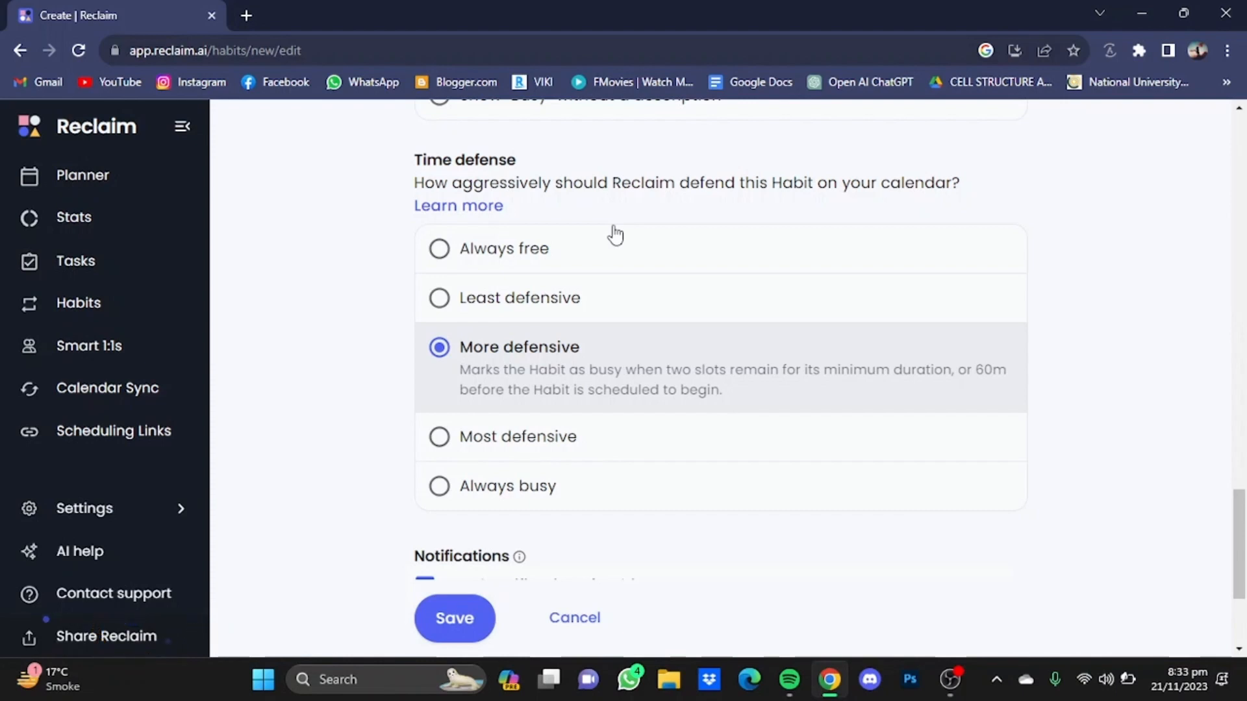
left_click(607, 266)
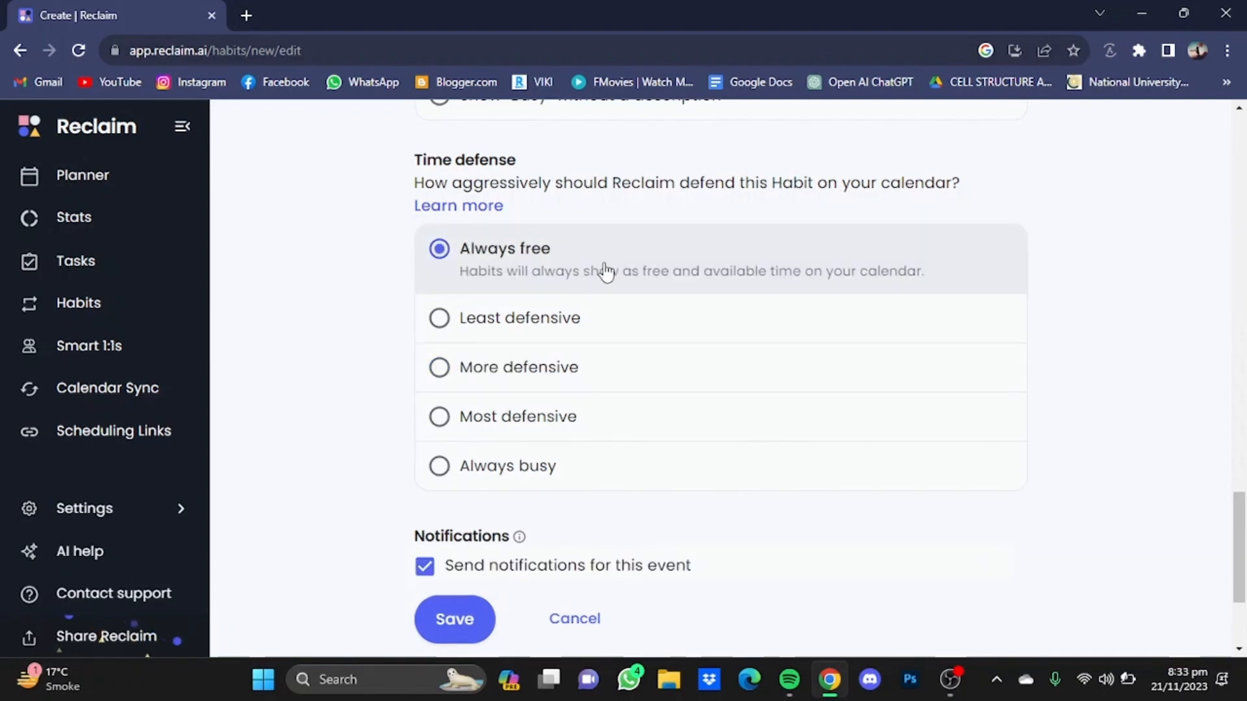
left_click(586, 477)
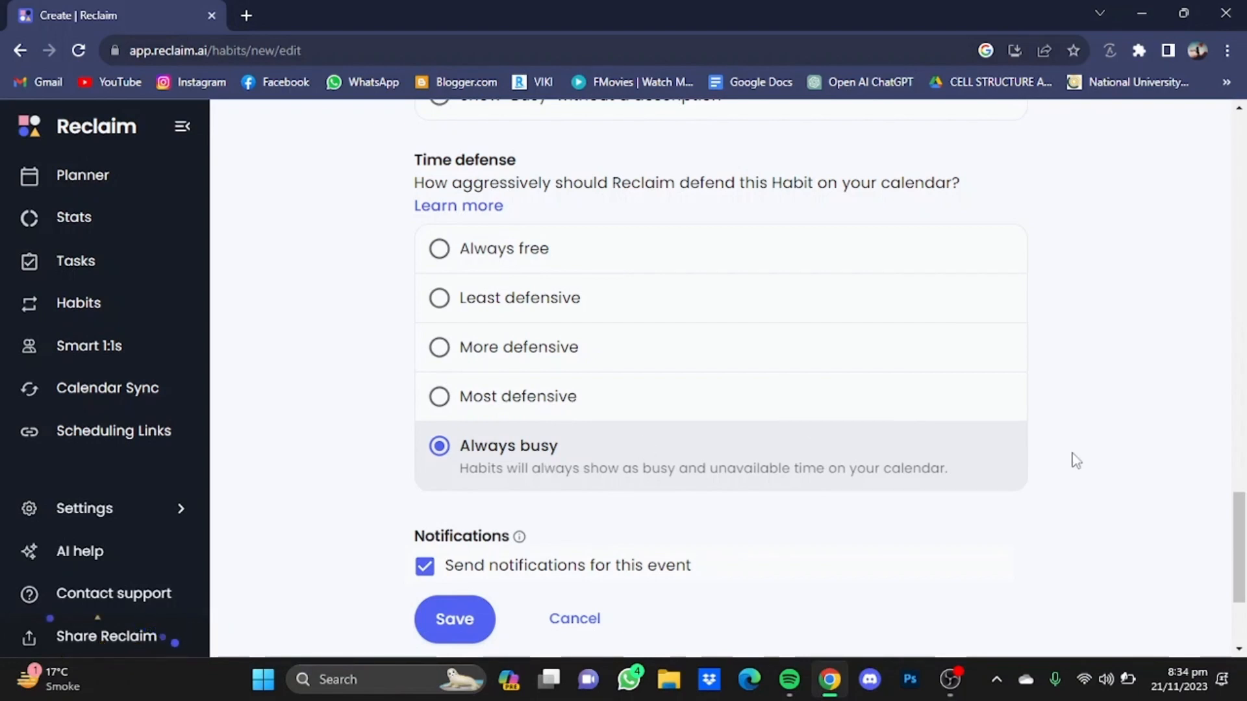
Save the lunch habit and move it from the low priority habits to the priority habits.
scroll(1244, 558, "down", 3)
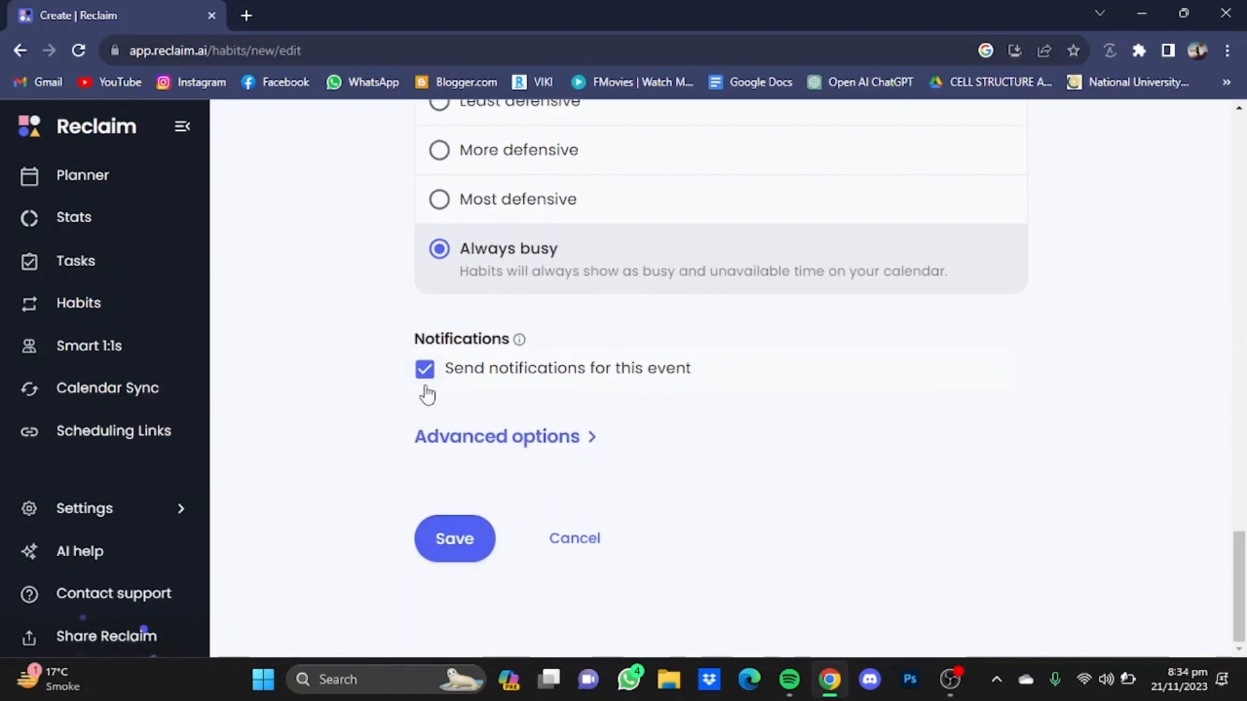
left_click(455, 539)
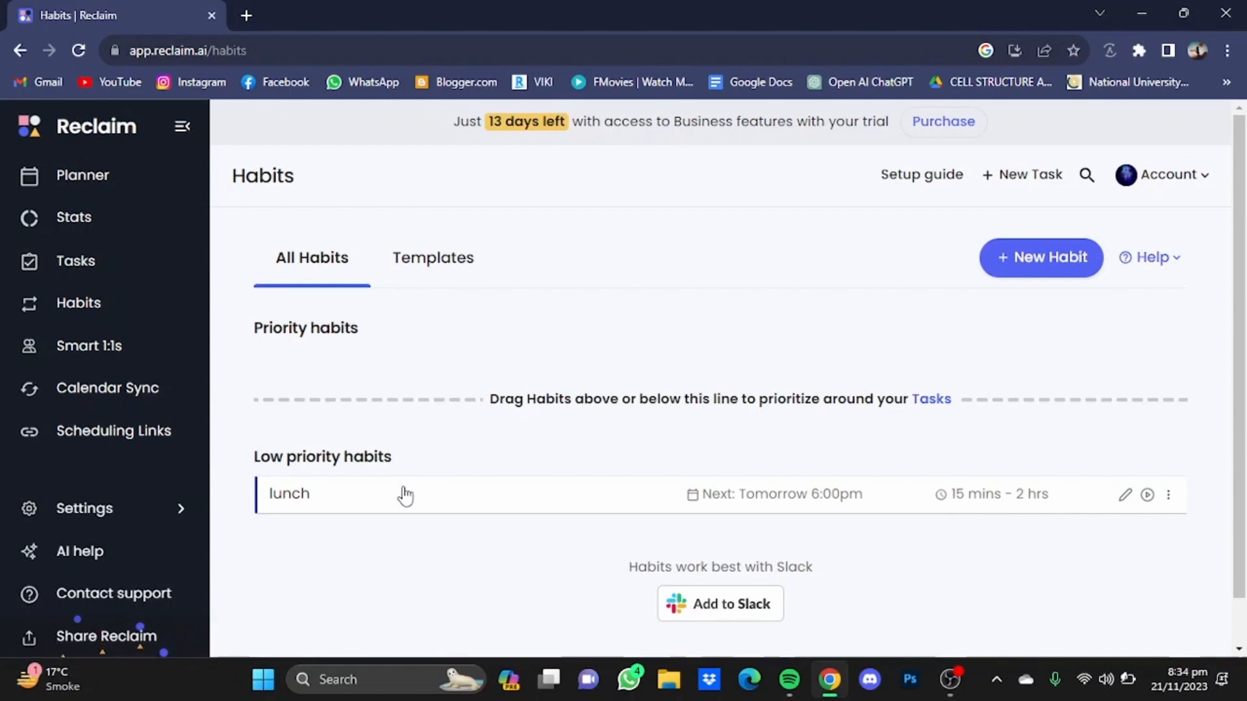
left_click_drag(406, 496, 392, 367)
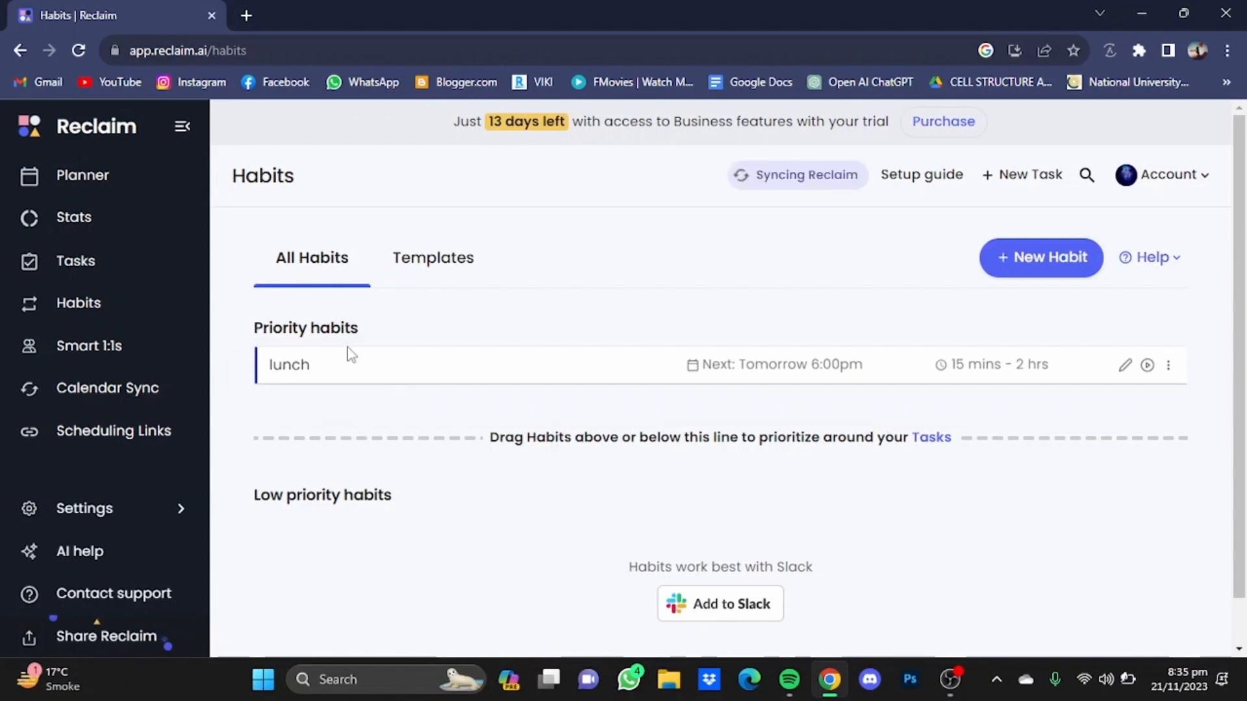
Create another habit and name it "walk after lunch".
left_click(1022, 278)
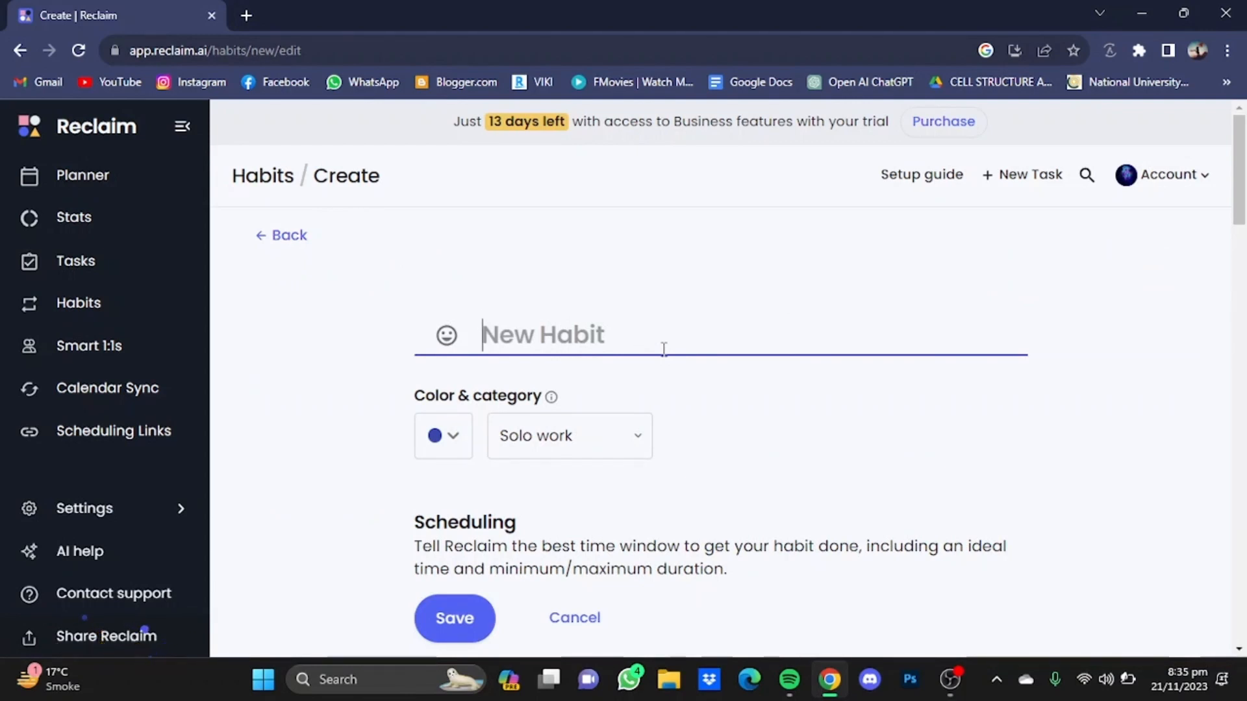
type("walk aft")
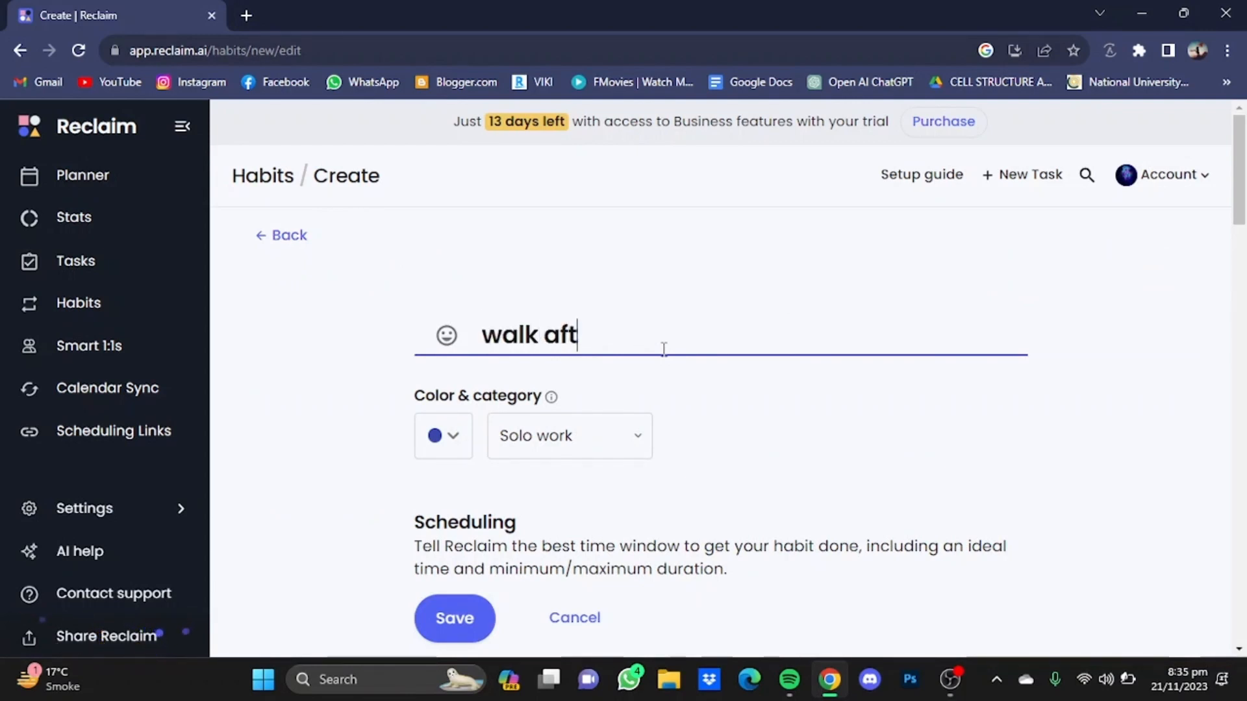
type("er lunch")
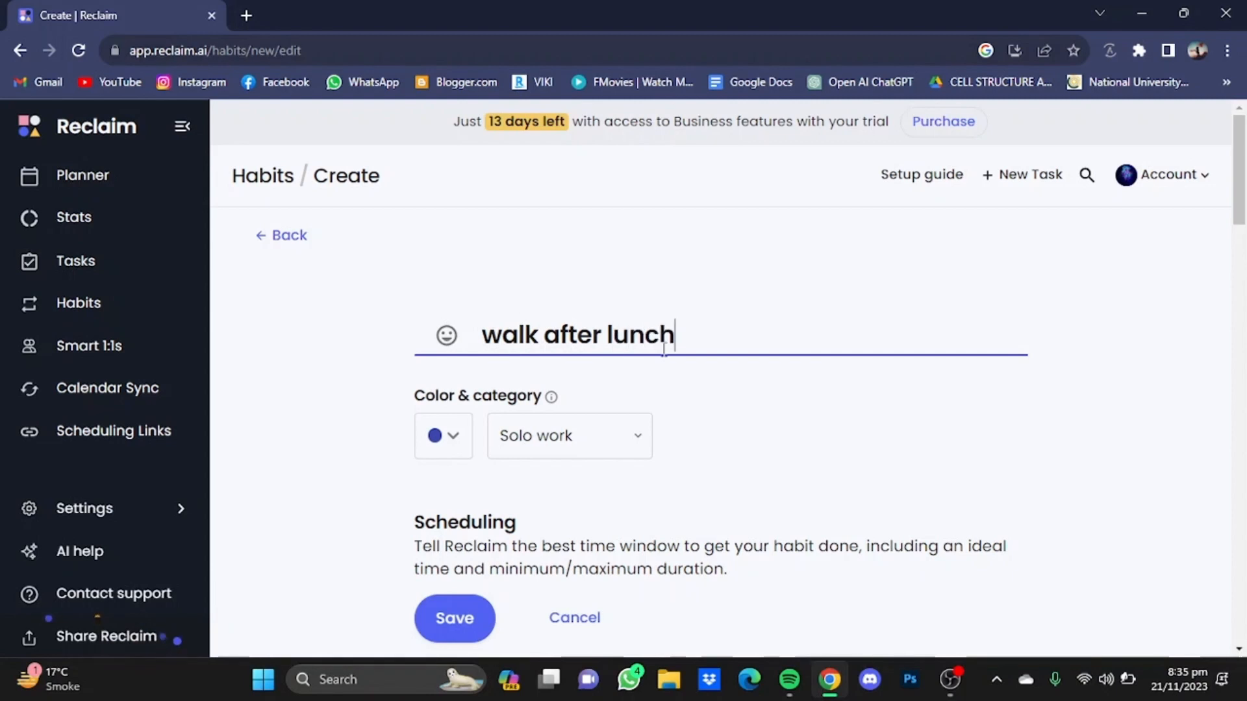
Set Monday's start time for the walk after lunch habit to 1:40pm.
left_click_drag(1243, 182, 1242, 250)
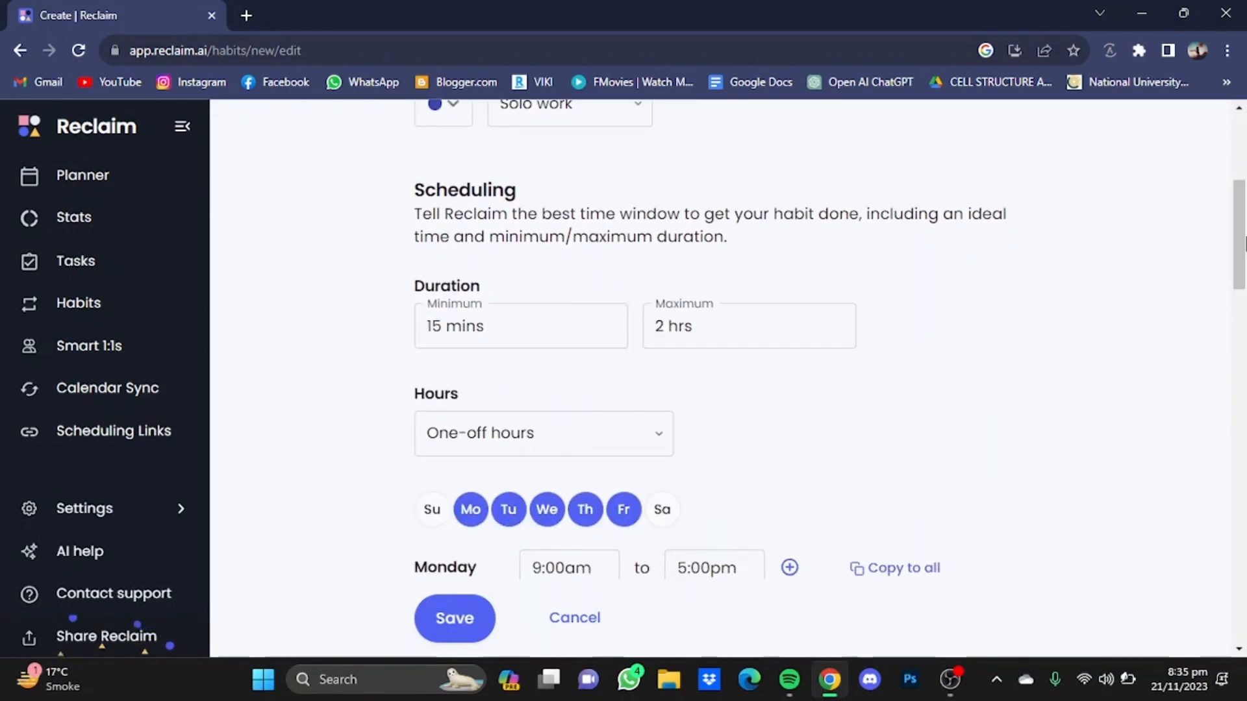
scroll(1243, 237, "down", 4)
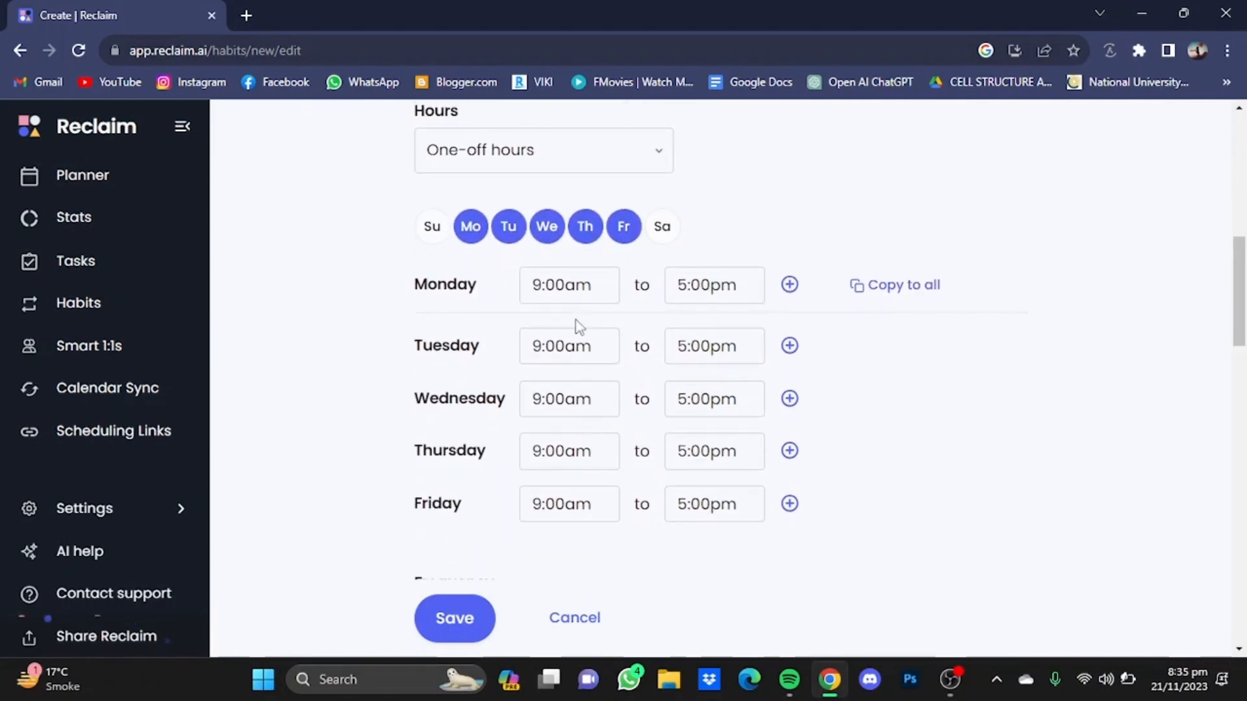
left_click(541, 284)
key("BackSpace")
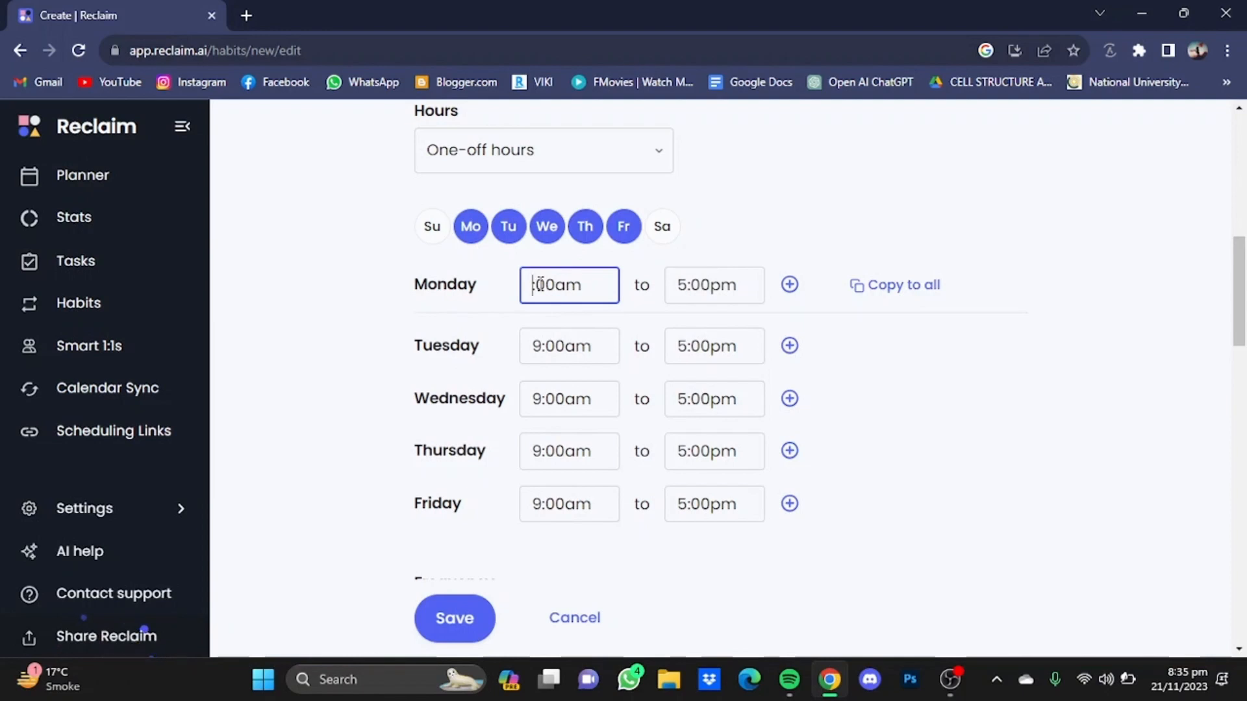
type("1")
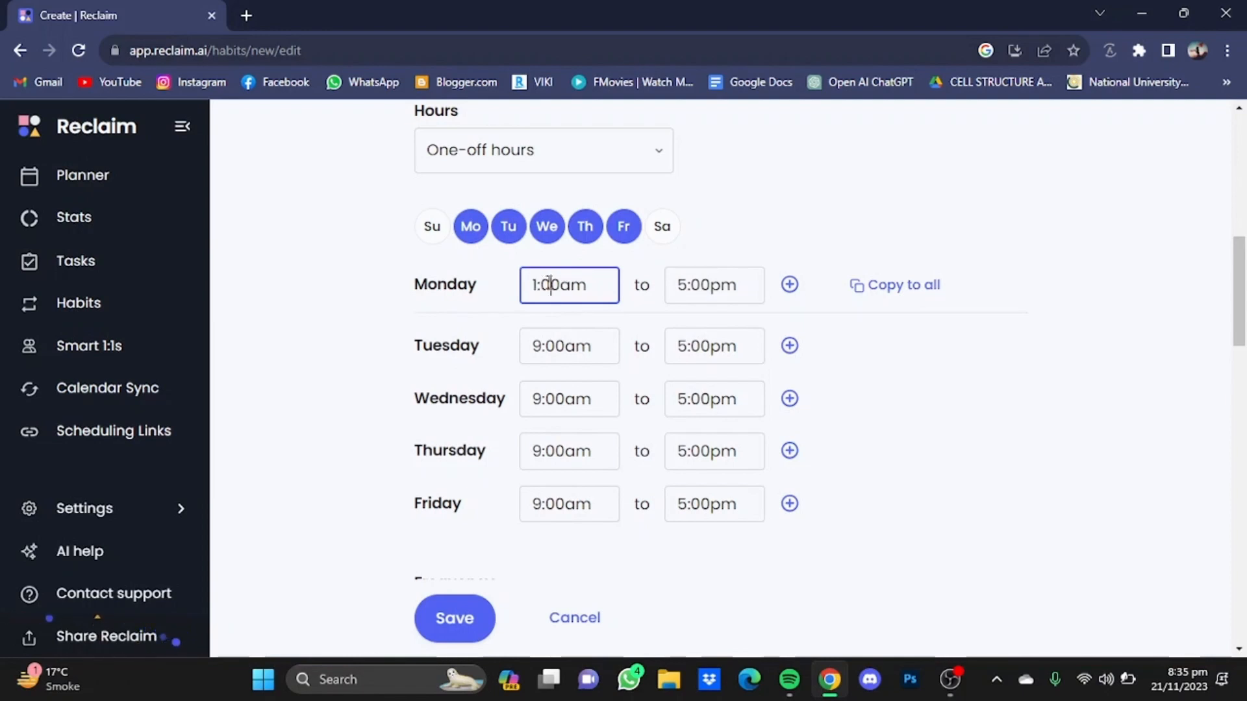
key("BackSpace")
type("4")
key("BackSpace")
type("p")
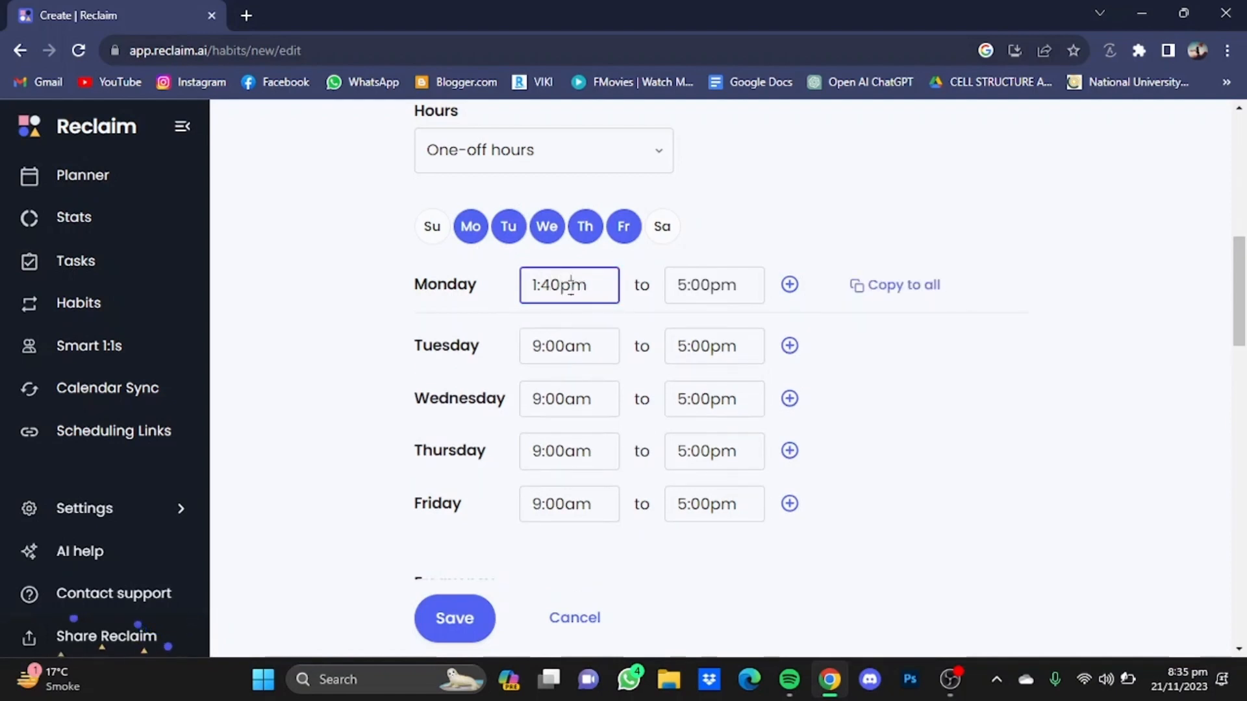
Set Monday's end time to 2:00pm and copy Monday's hours to all the other selected days.
left_click(688, 288)
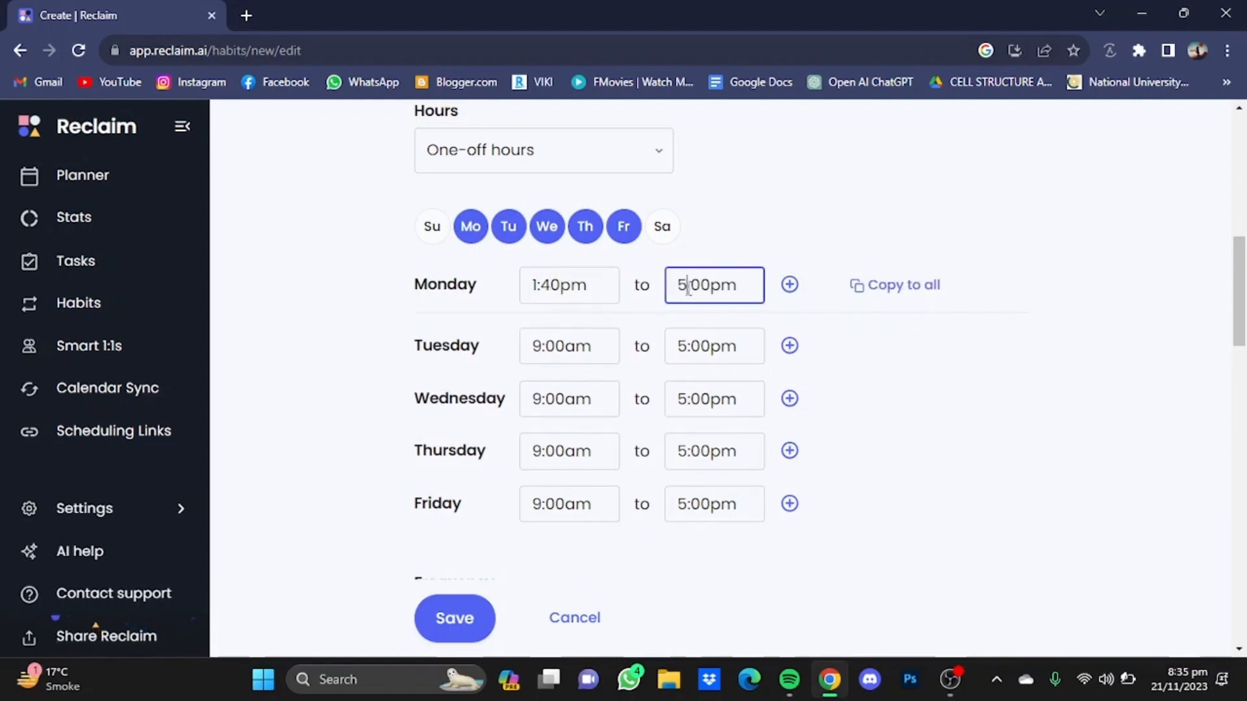
key("BackSpace")
type("2")
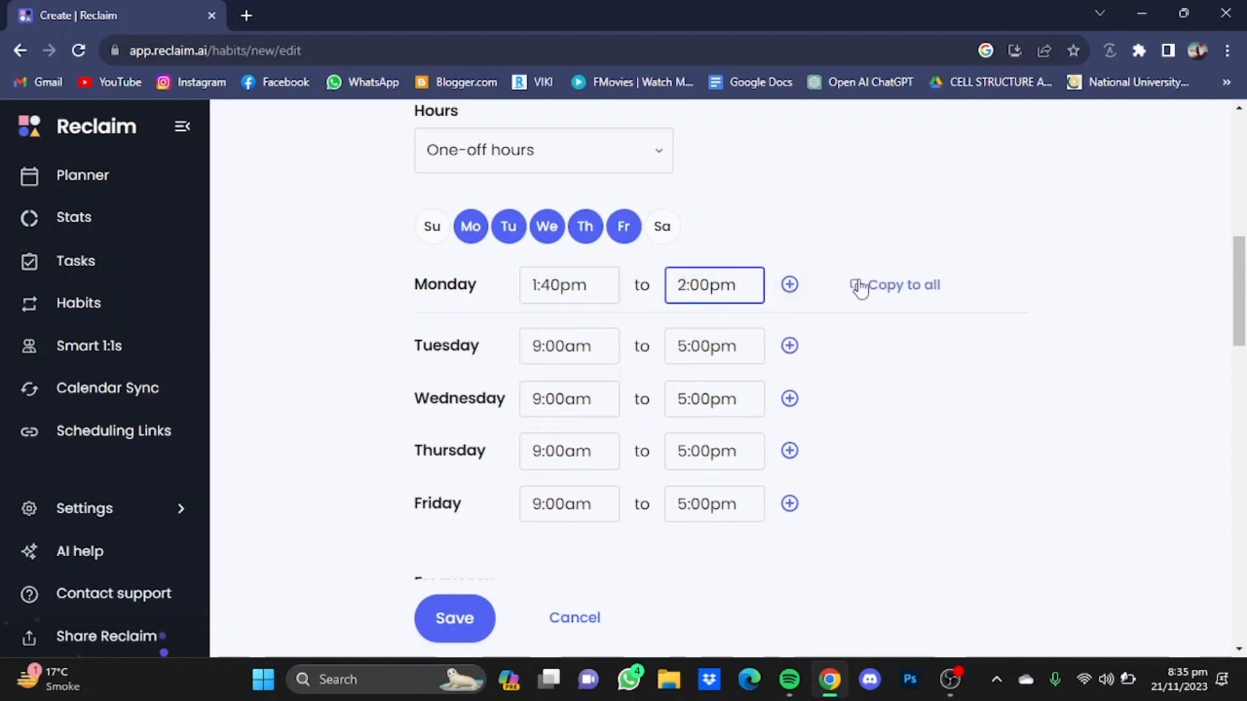
left_click(883, 287)
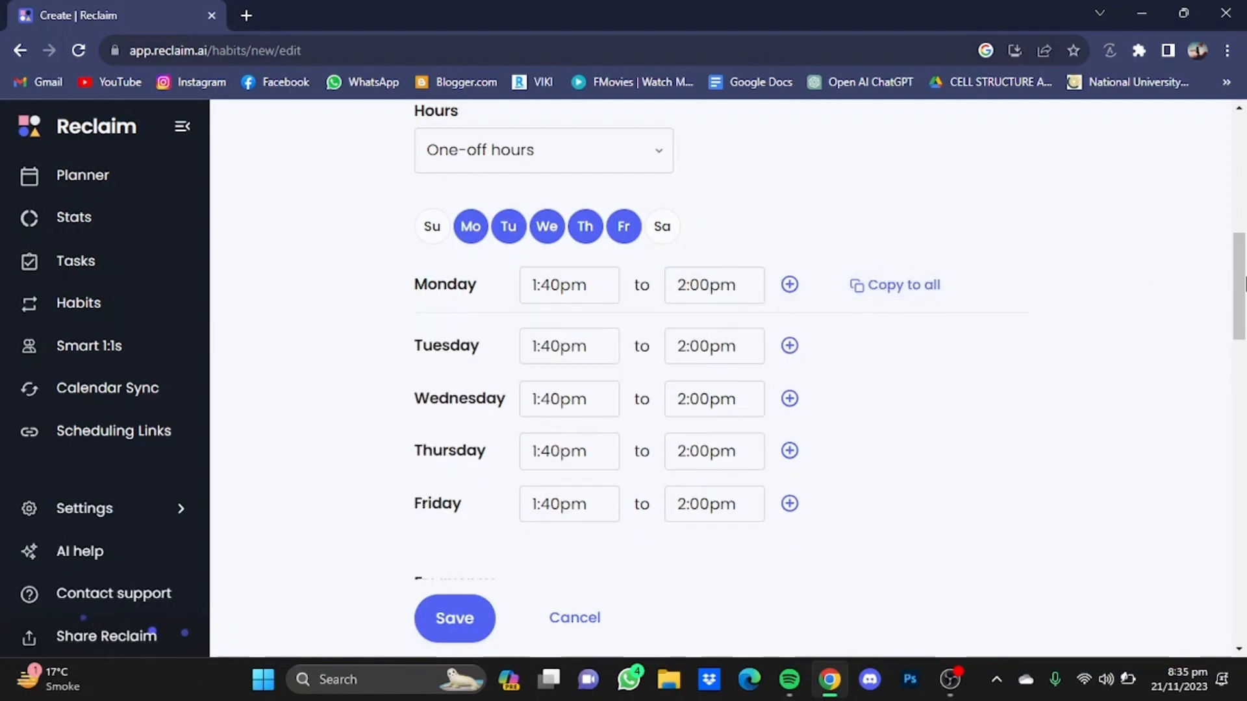
Set the walk after lunch habit's ideal time to 1:45pm.
left_click_drag(1243, 283, 1241, 372)
left_click(448, 273)
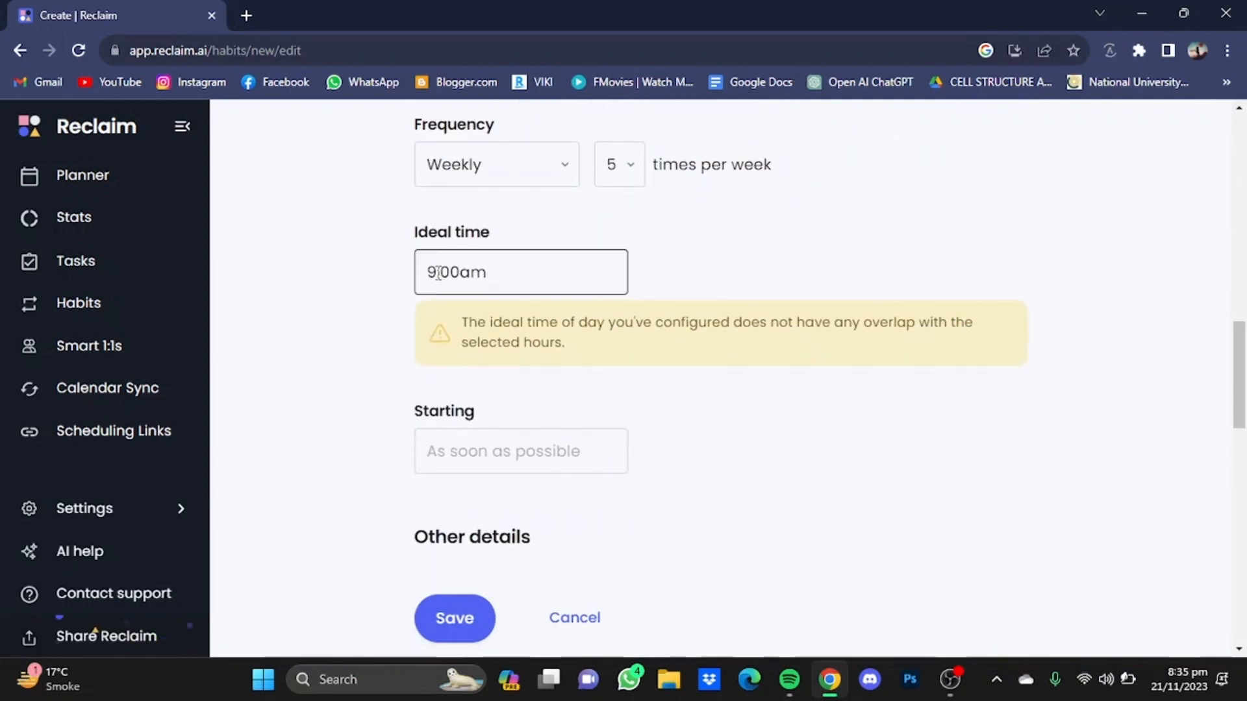
left_click(451, 271)
key("BackSpace")
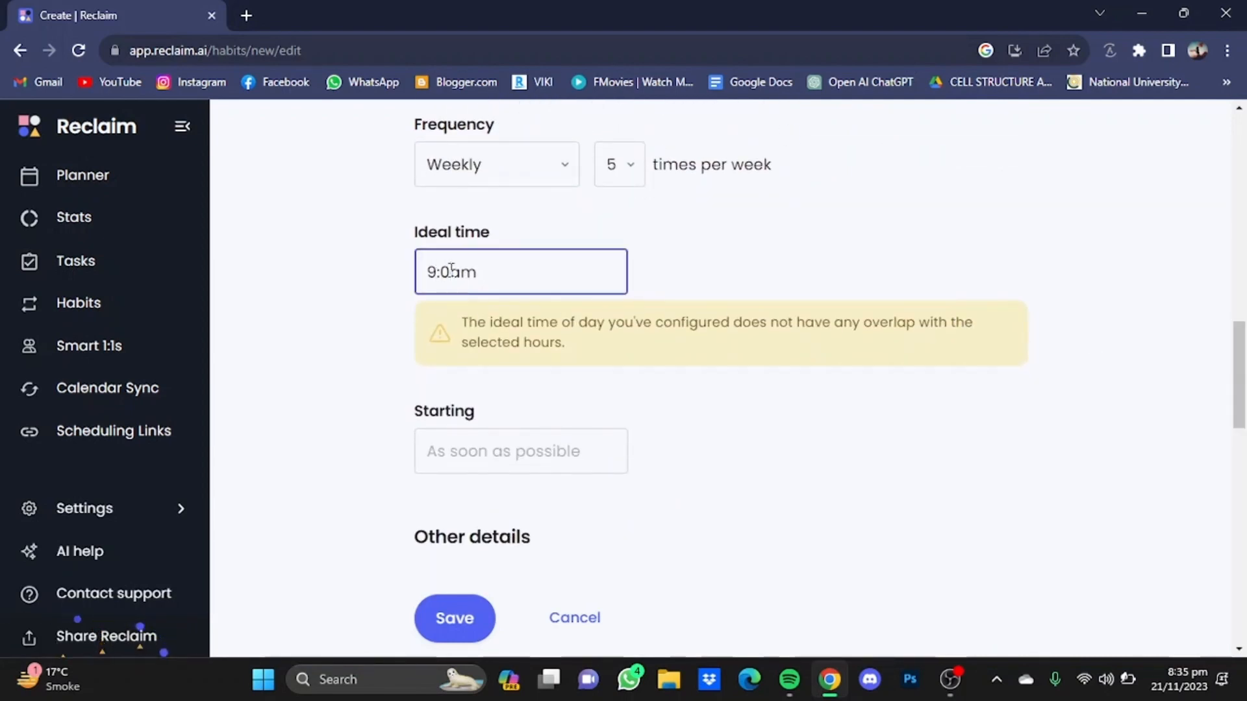
type("4")
key("Delete")
type("5")
key("Delete")
type("p")
left_click(437, 275)
key("BackSpace")
type("1")
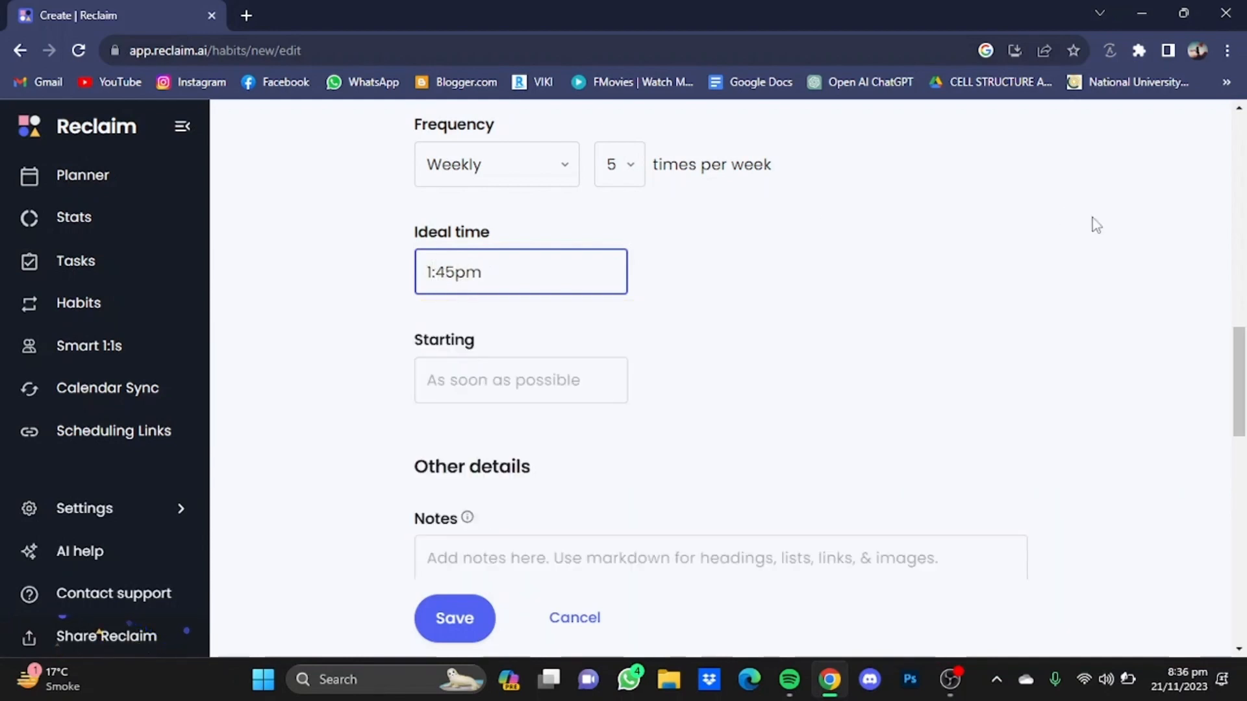
left_click(1015, 404)
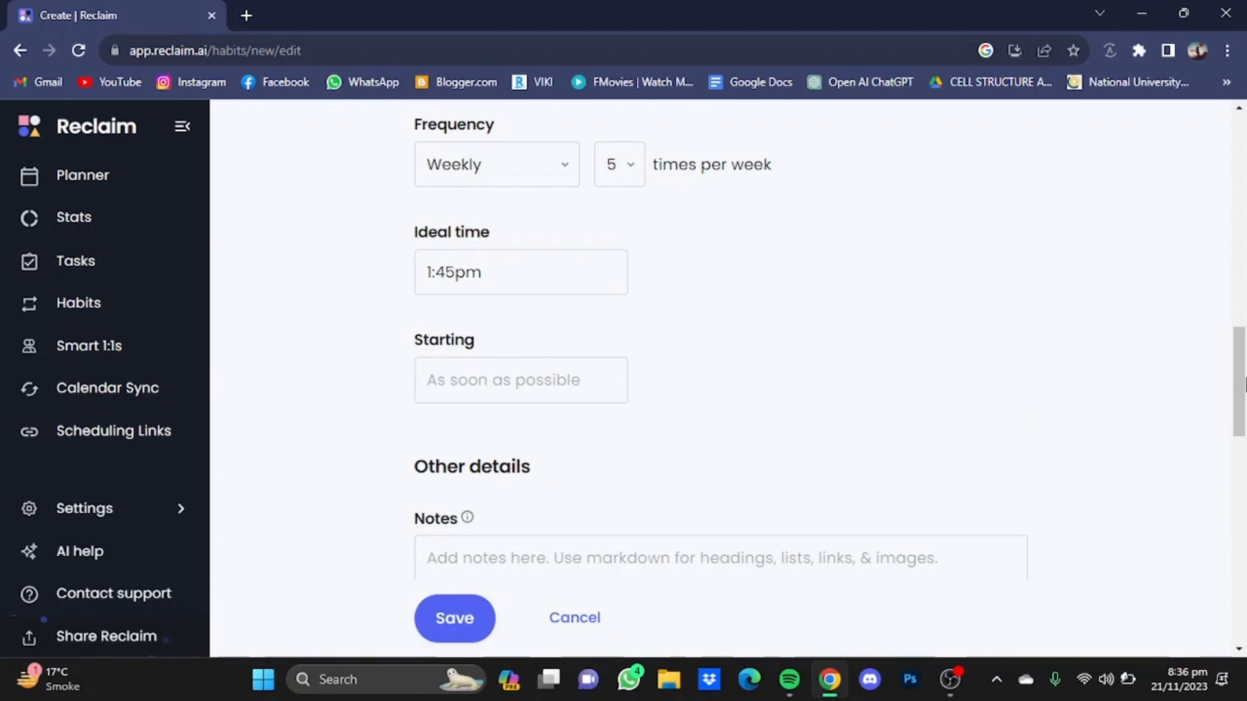
Set the walk after lunch habit's time defense to Always free.
left_click_drag(1244, 384, 1207, 540)
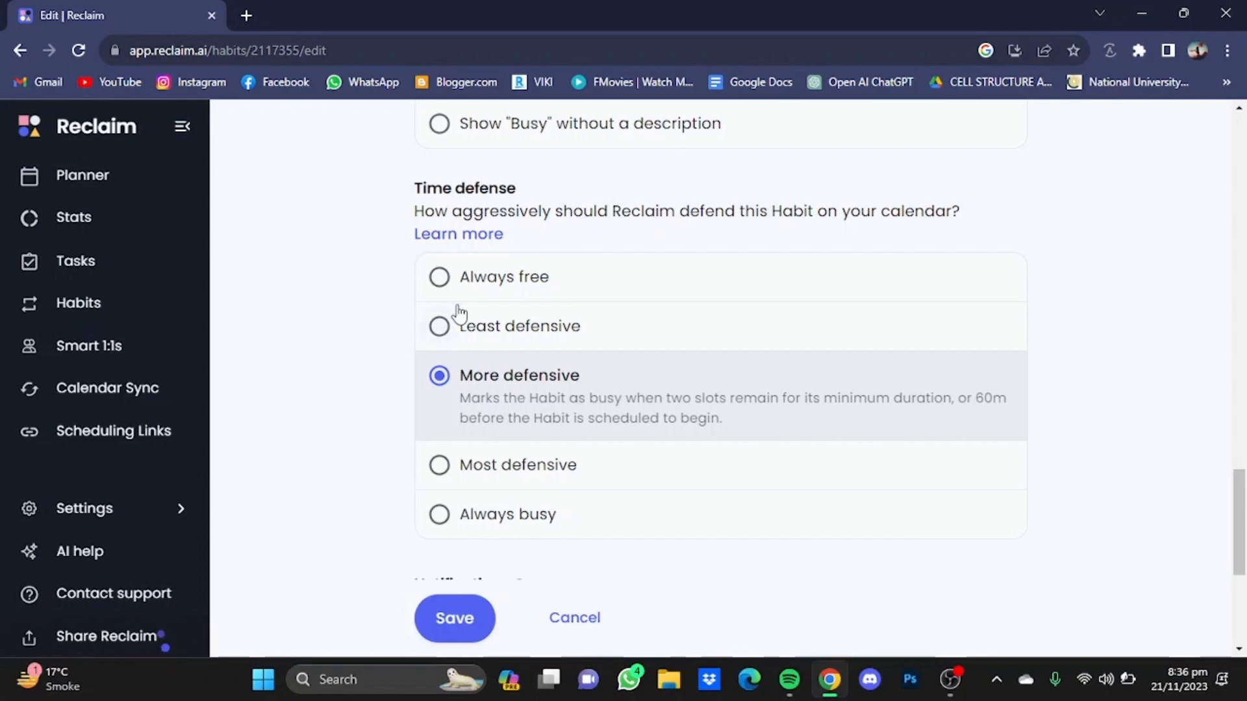
left_click(478, 281)
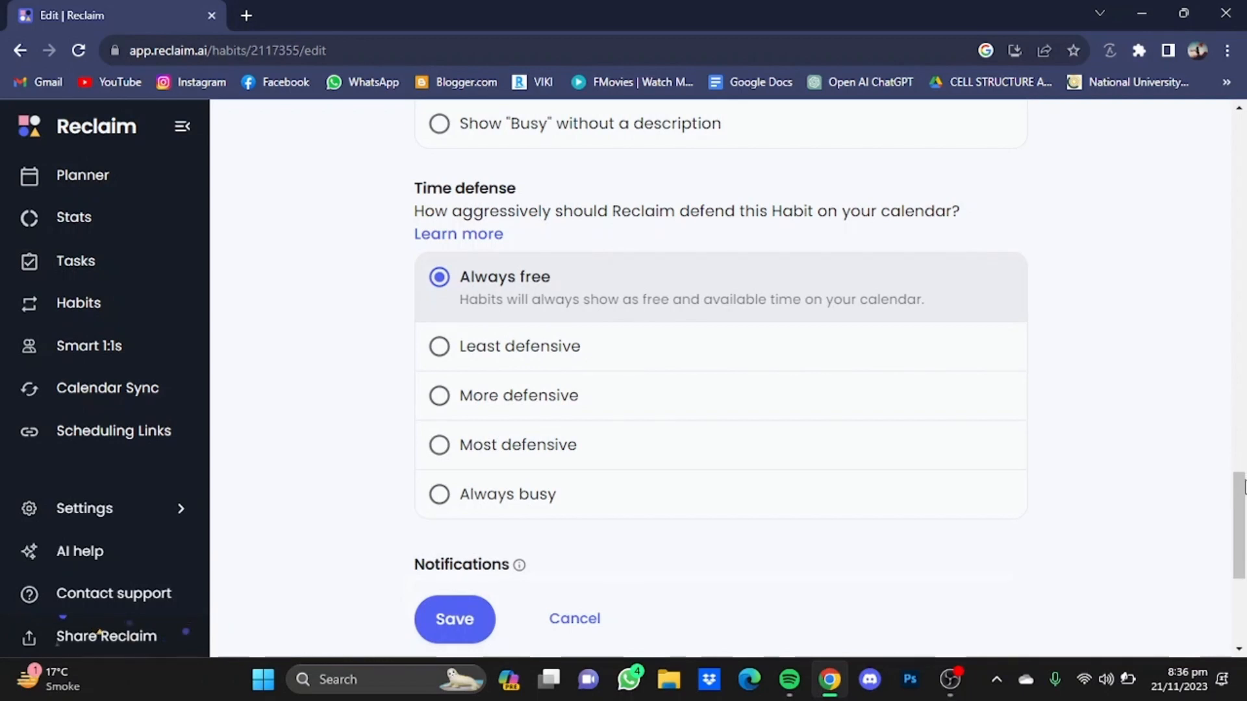
Save the walk after lunch habit and view the week's schedule in the planner.
scroll(1243, 487, "down", 5)
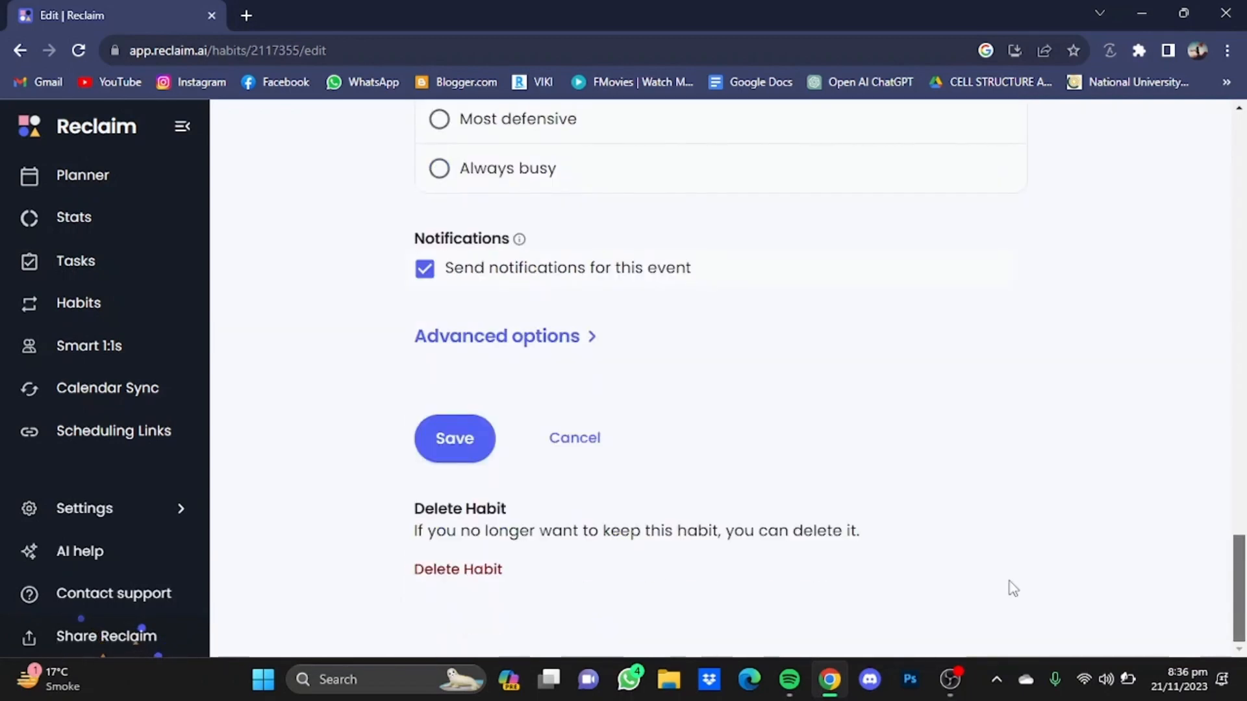
left_click(474, 447)
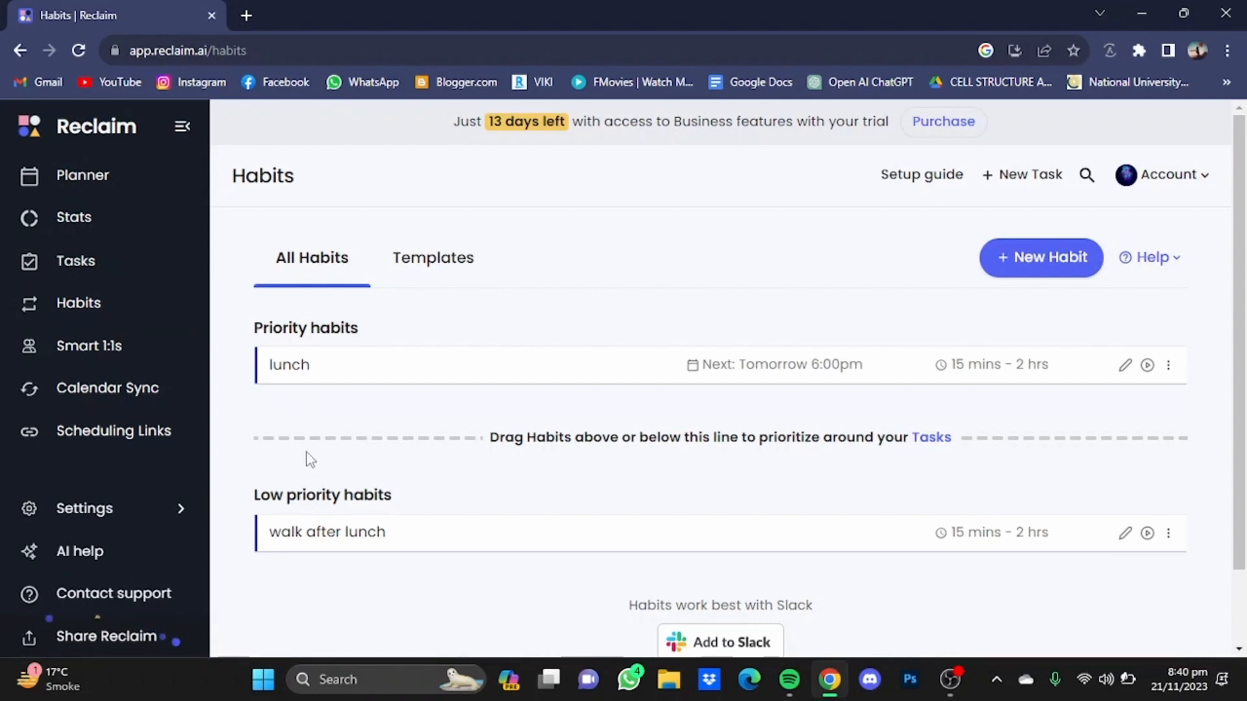
left_click(135, 194)
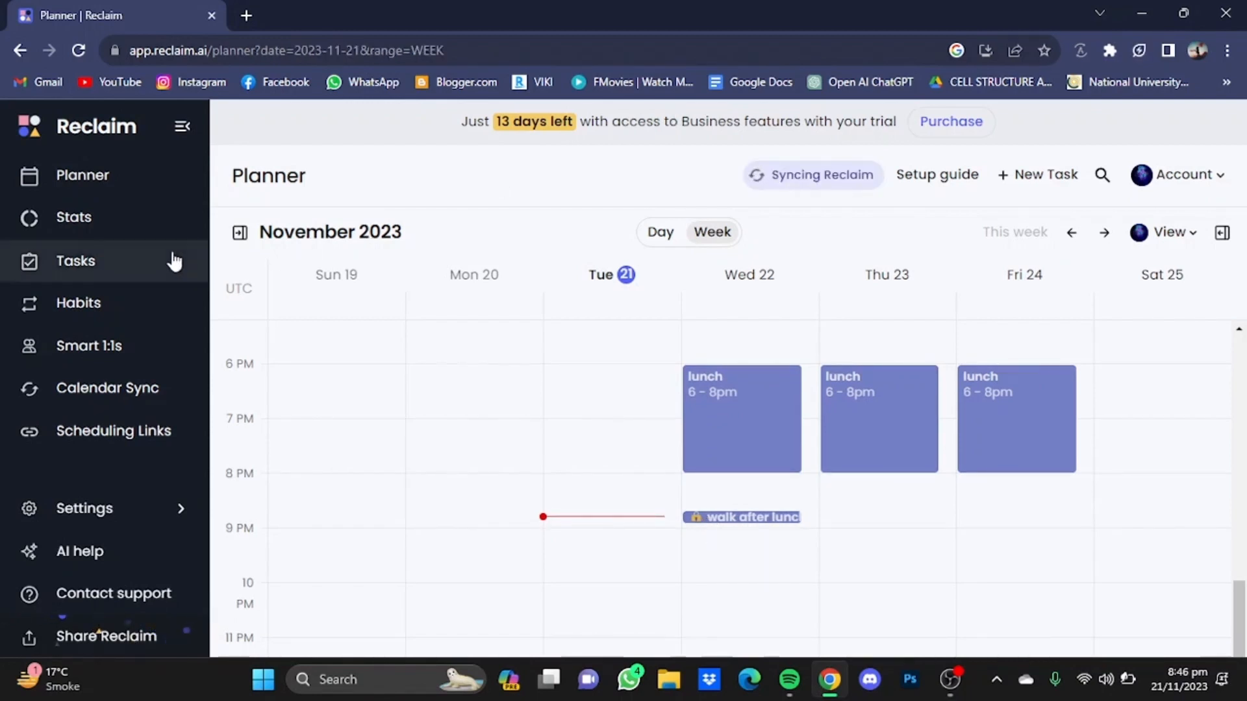
Create a task named "video edit" scheduled after November 22, 2023, and view it in the planner.
left_click(164, 264)
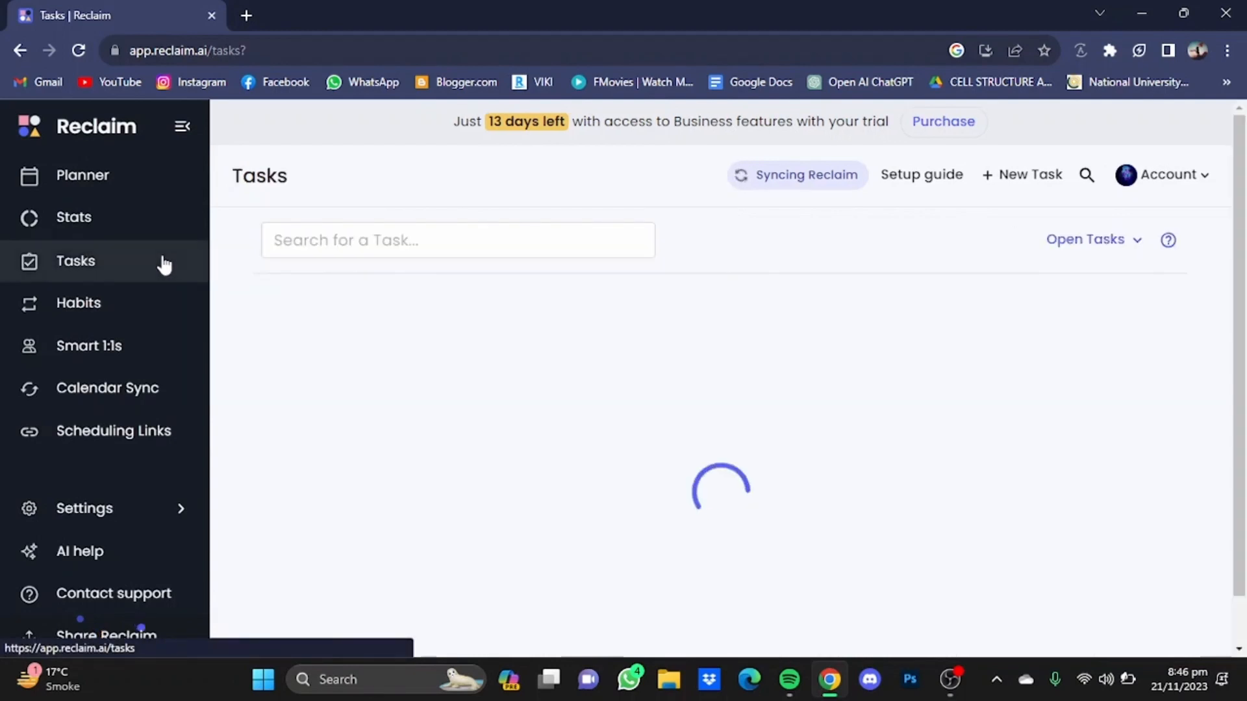
left_click(1015, 189)
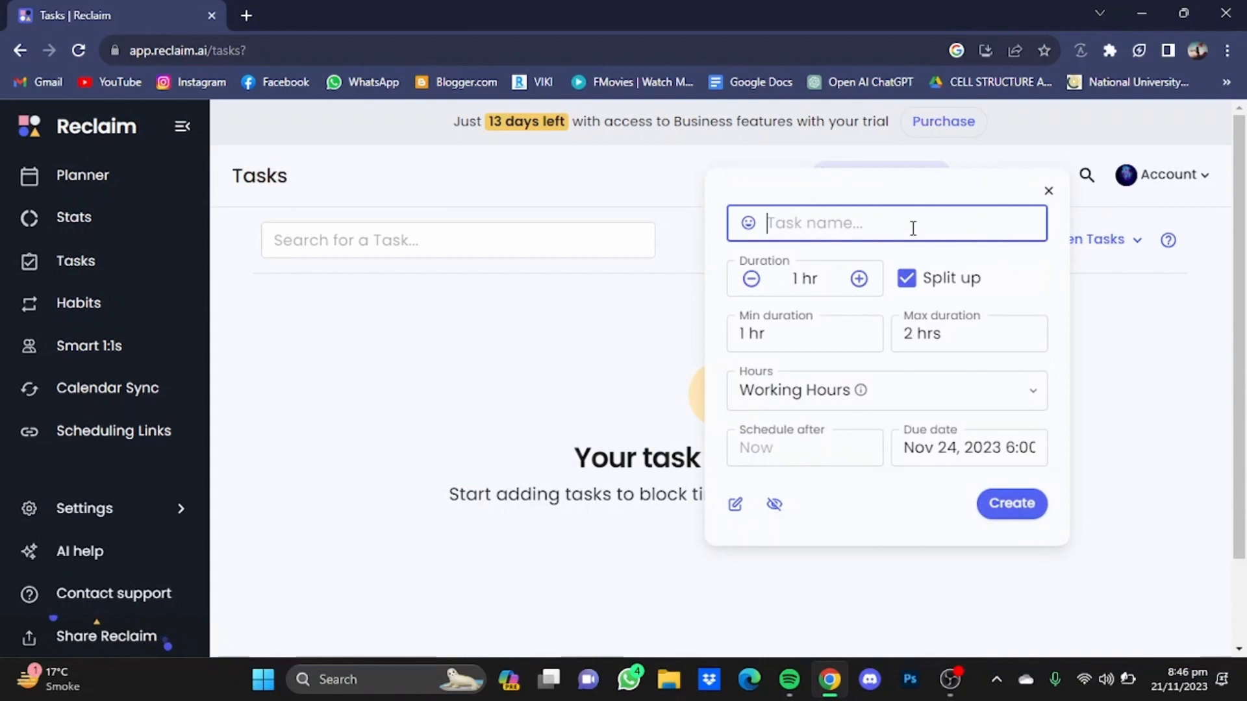
type("video e")
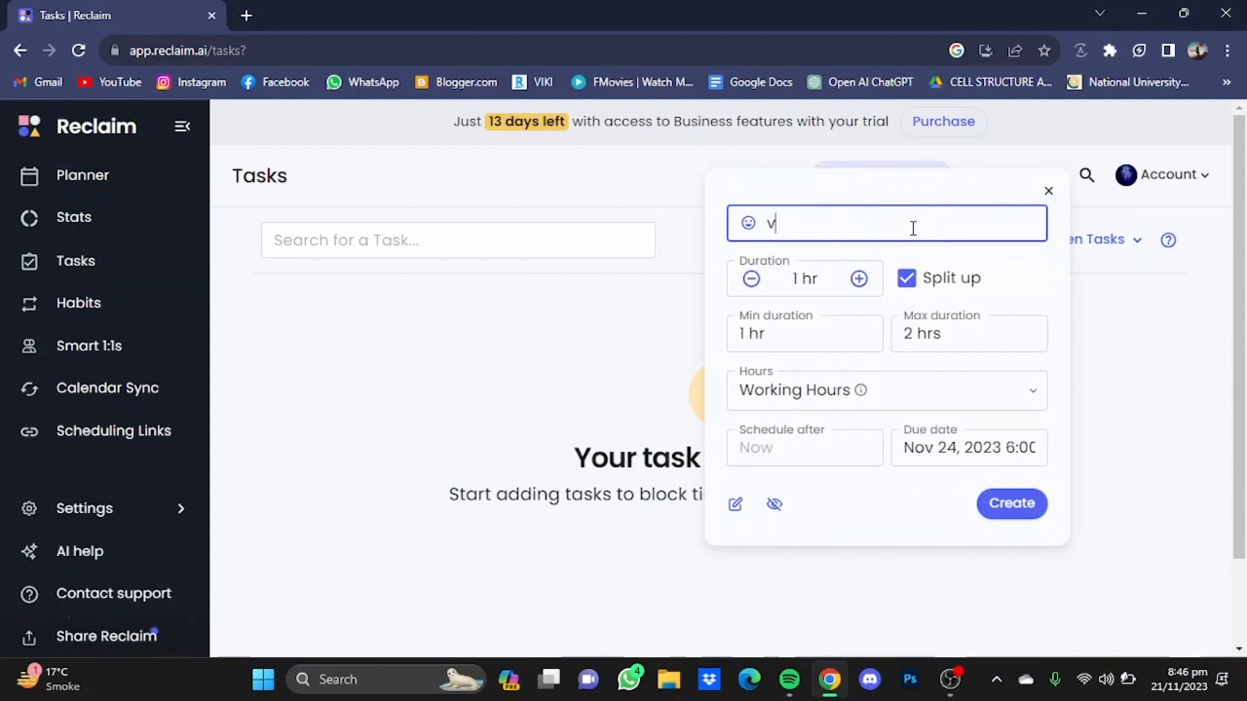
type("dit")
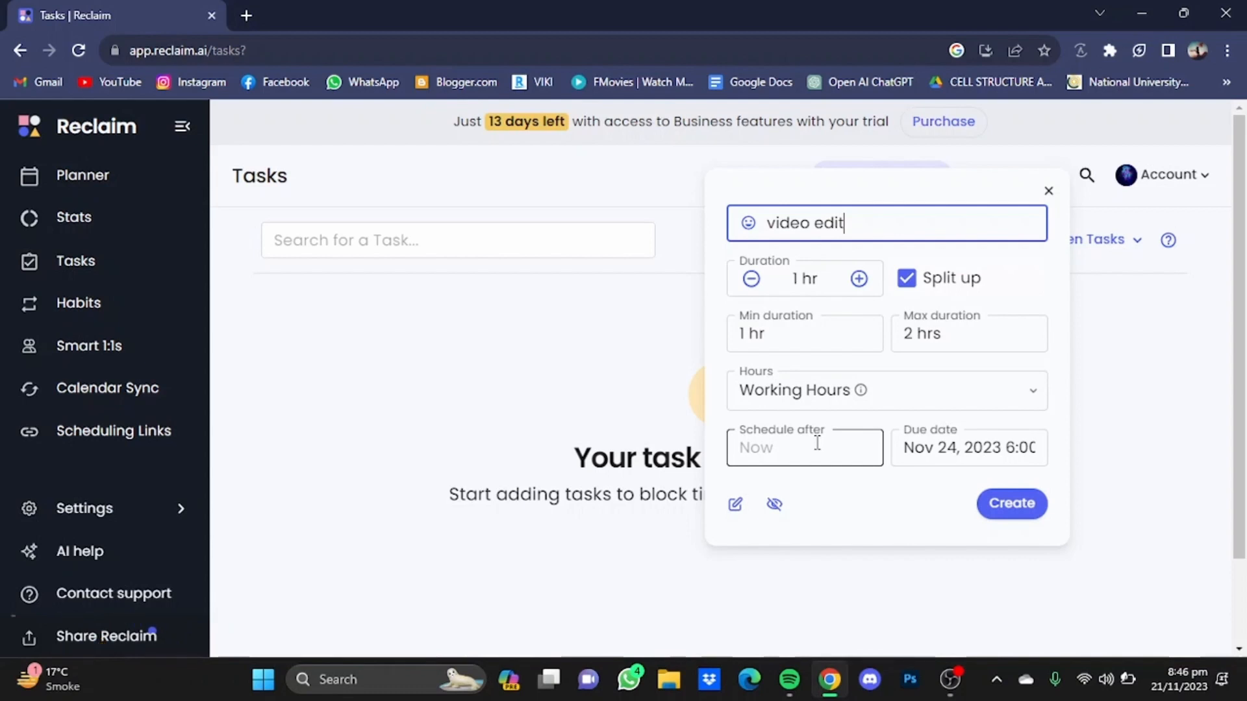
left_click(817, 443)
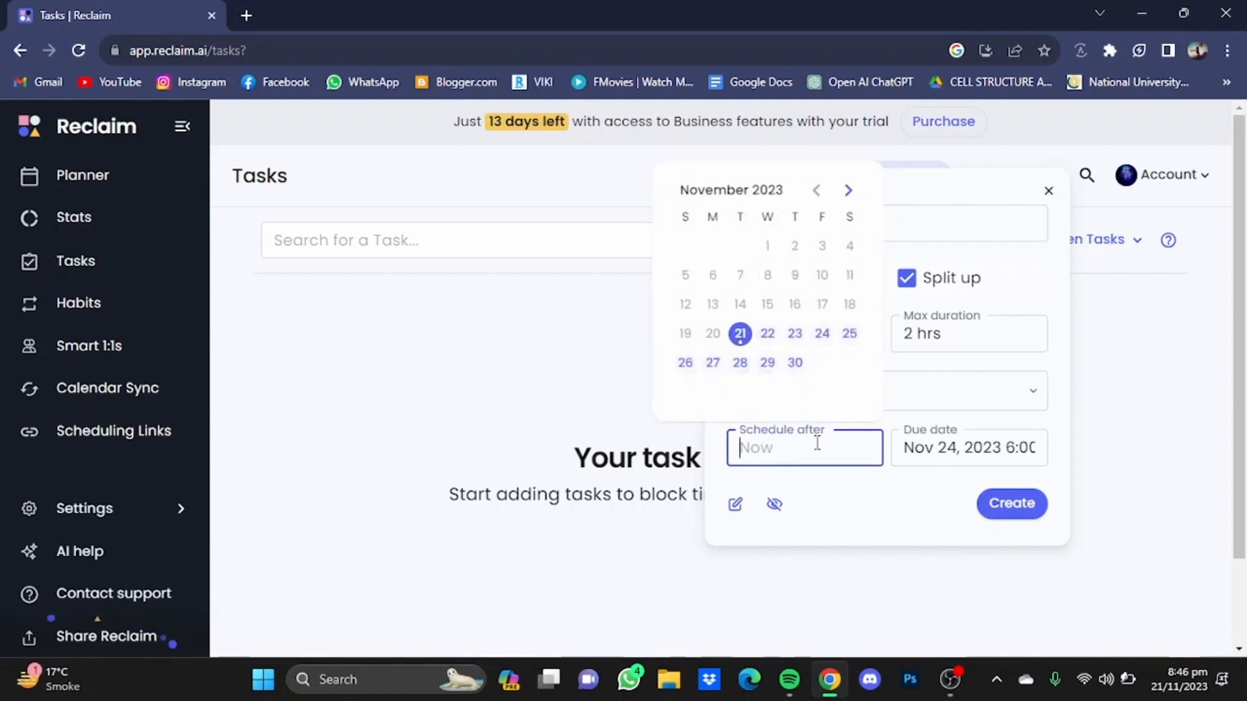
left_click(767, 332)
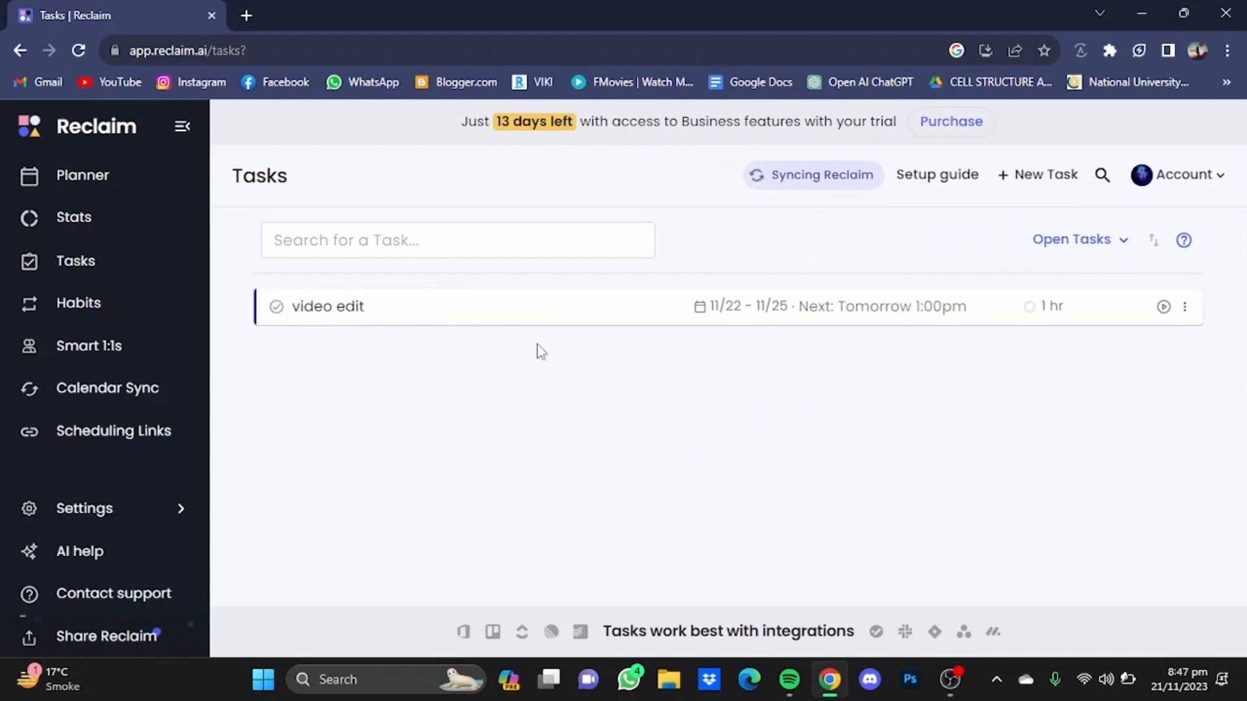
left_click(157, 189)
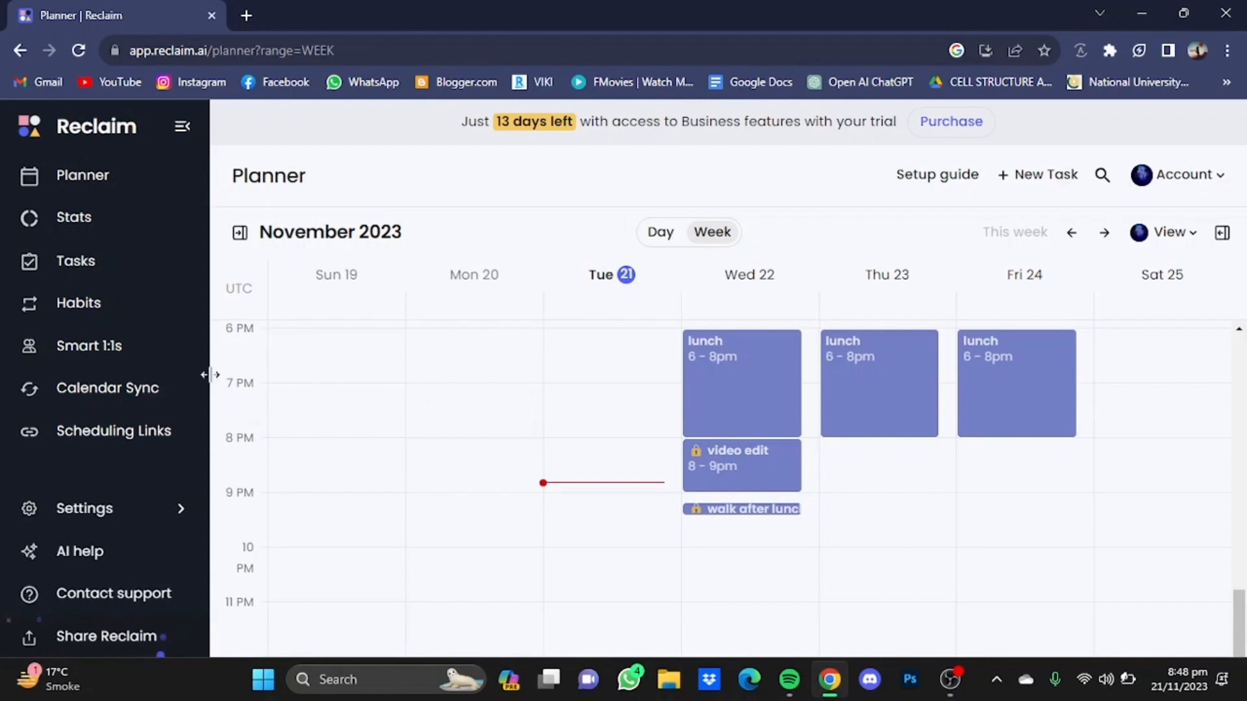
Start creating a new Smart 1:1 meeting.
left_click(146, 363)
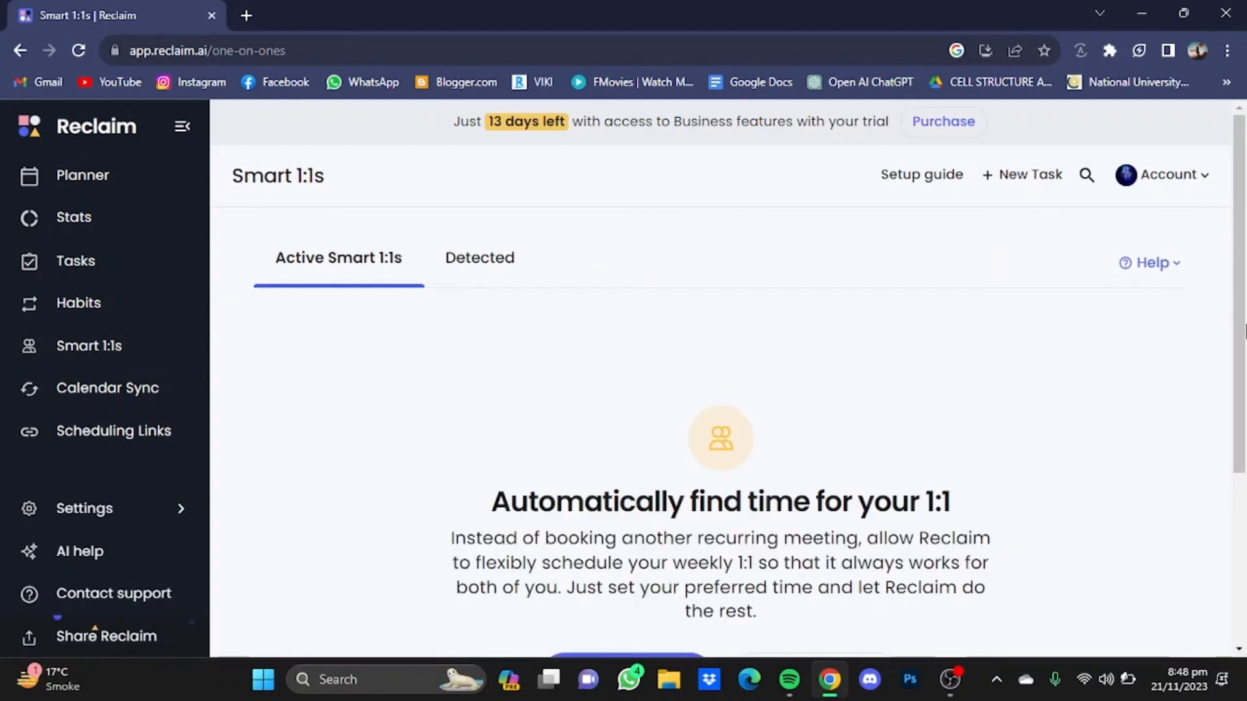
left_click_drag(1243, 332, 1240, 433)
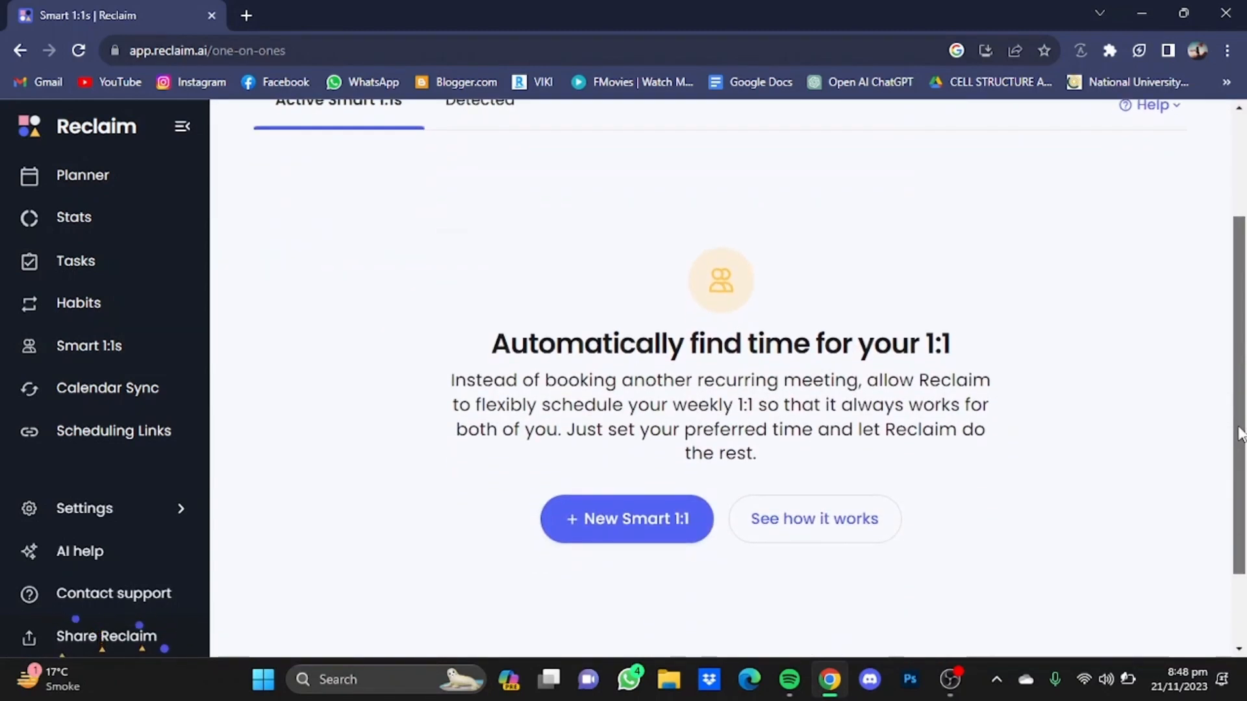
left_click(691, 527)
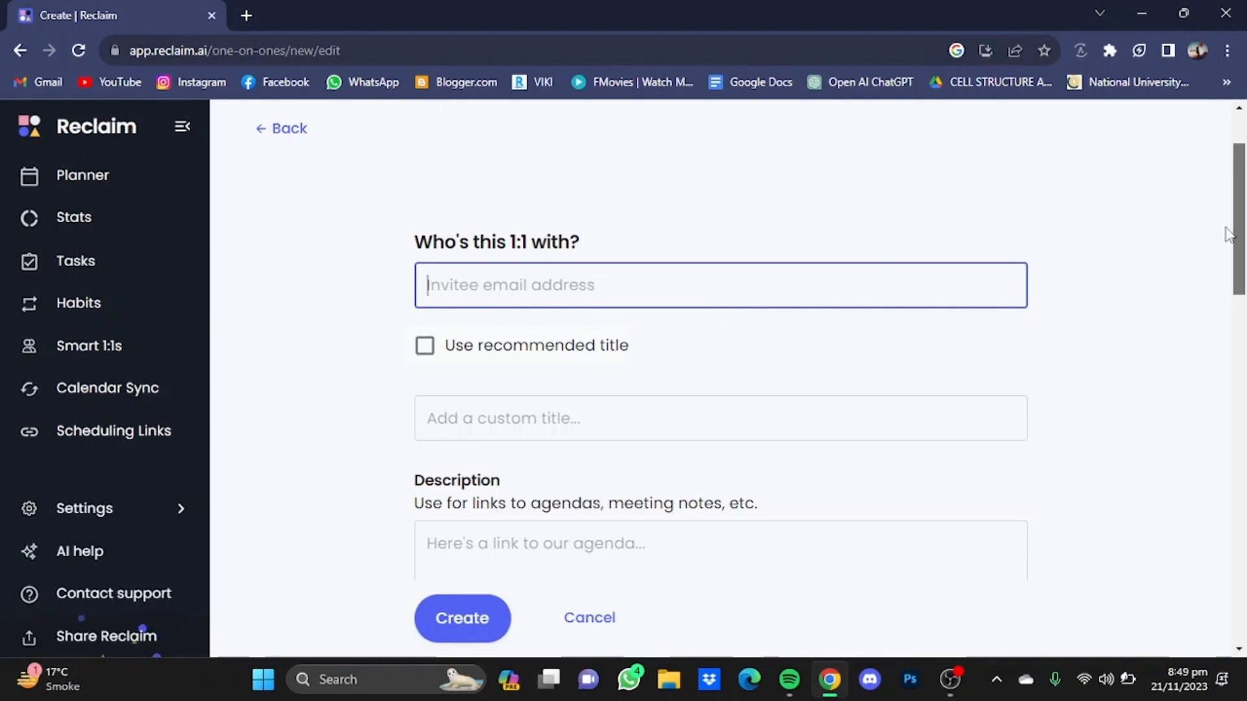
Examine the Smart 1:1 form's invitee, title, description, duration, hours, ideal time and starting date settings.
left_click_drag(1240, 237, 1233, 267)
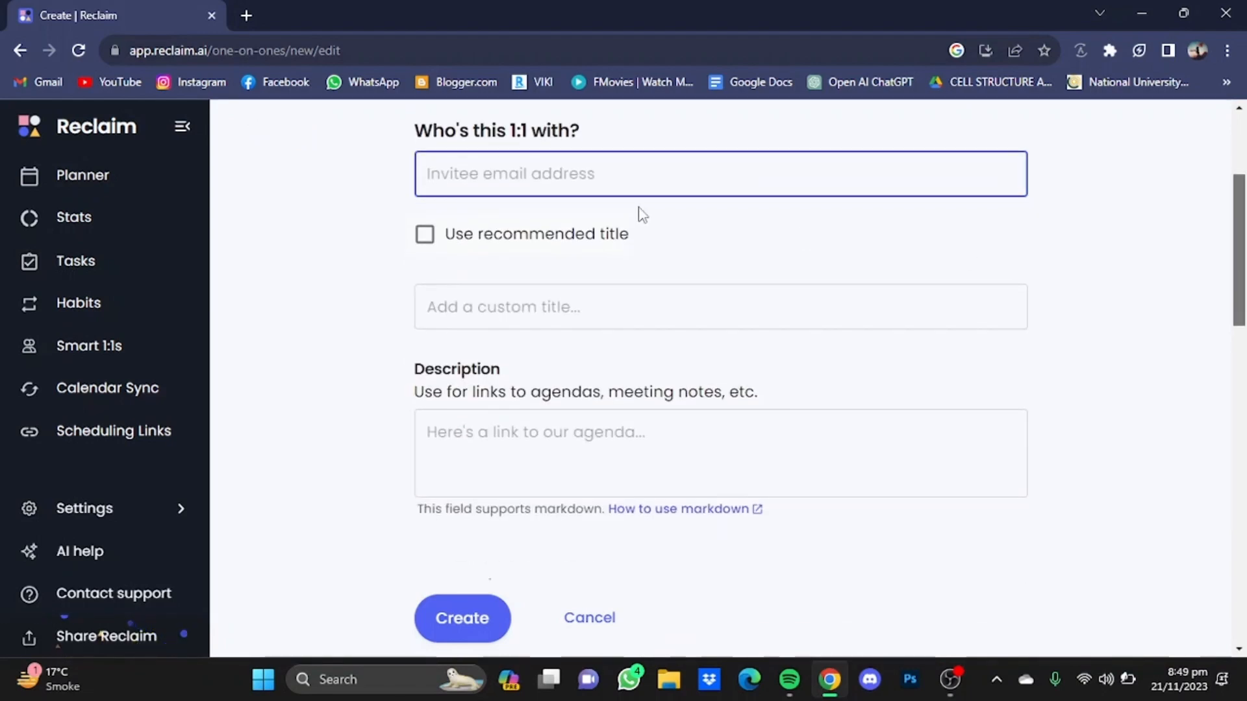
scroll(1240, 305, "down", 1)
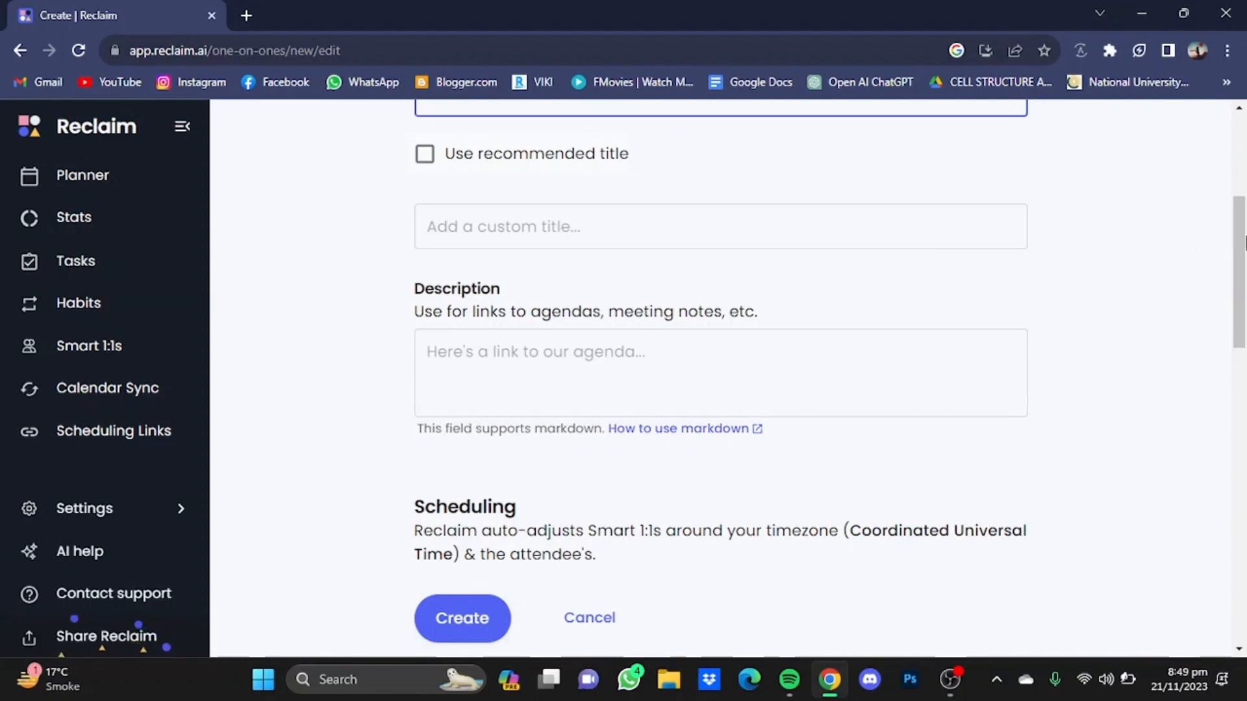
scroll(1005, 311, "down", 1)
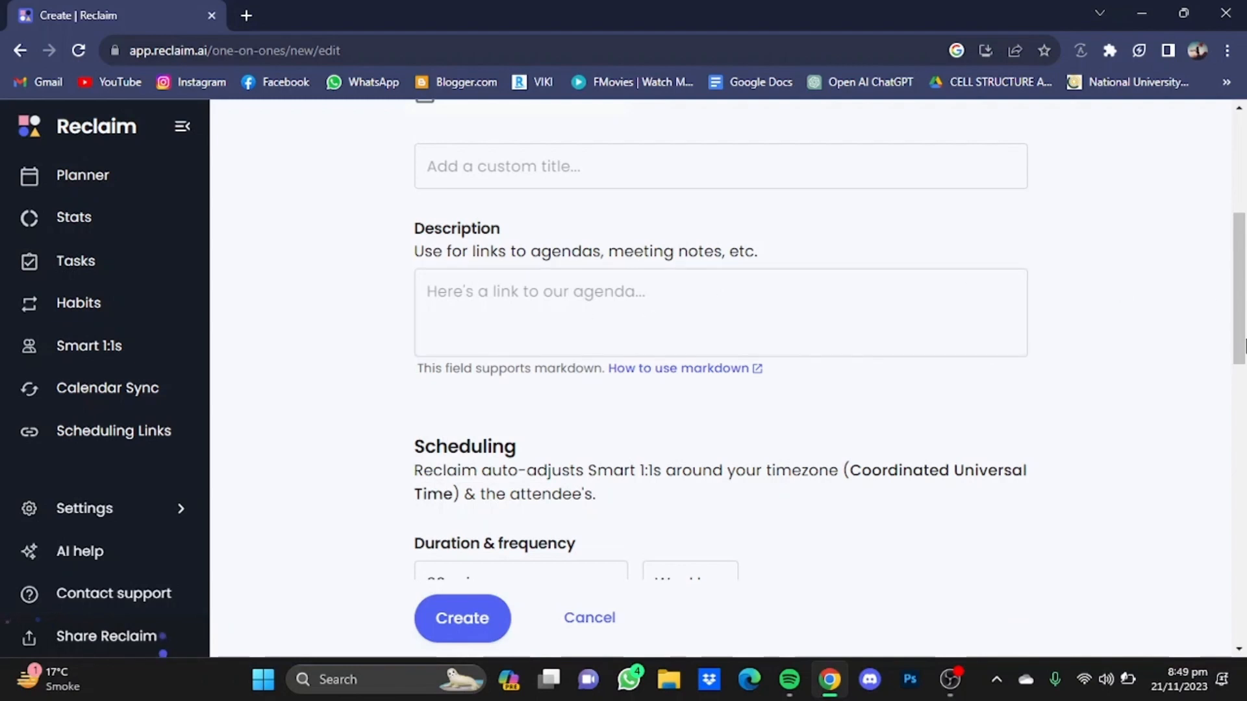
left_click_drag(1243, 346, 1052, 426)
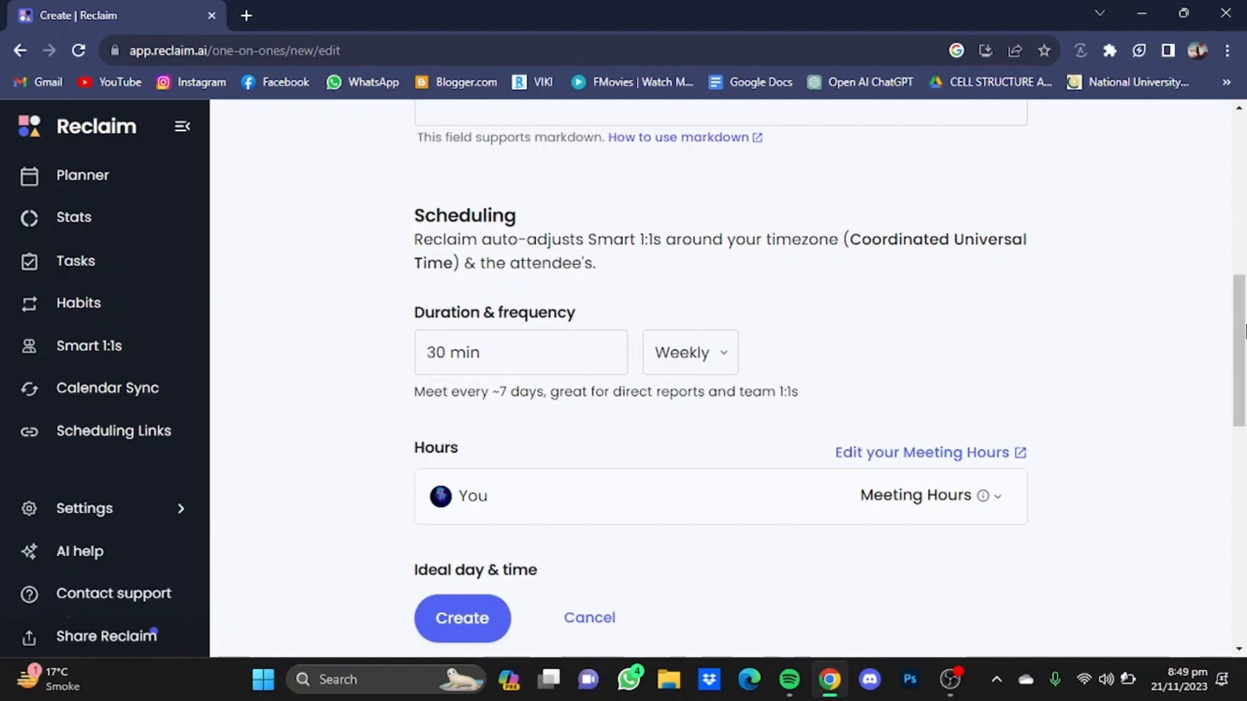
left_click_drag(1245, 331, 1245, 401)
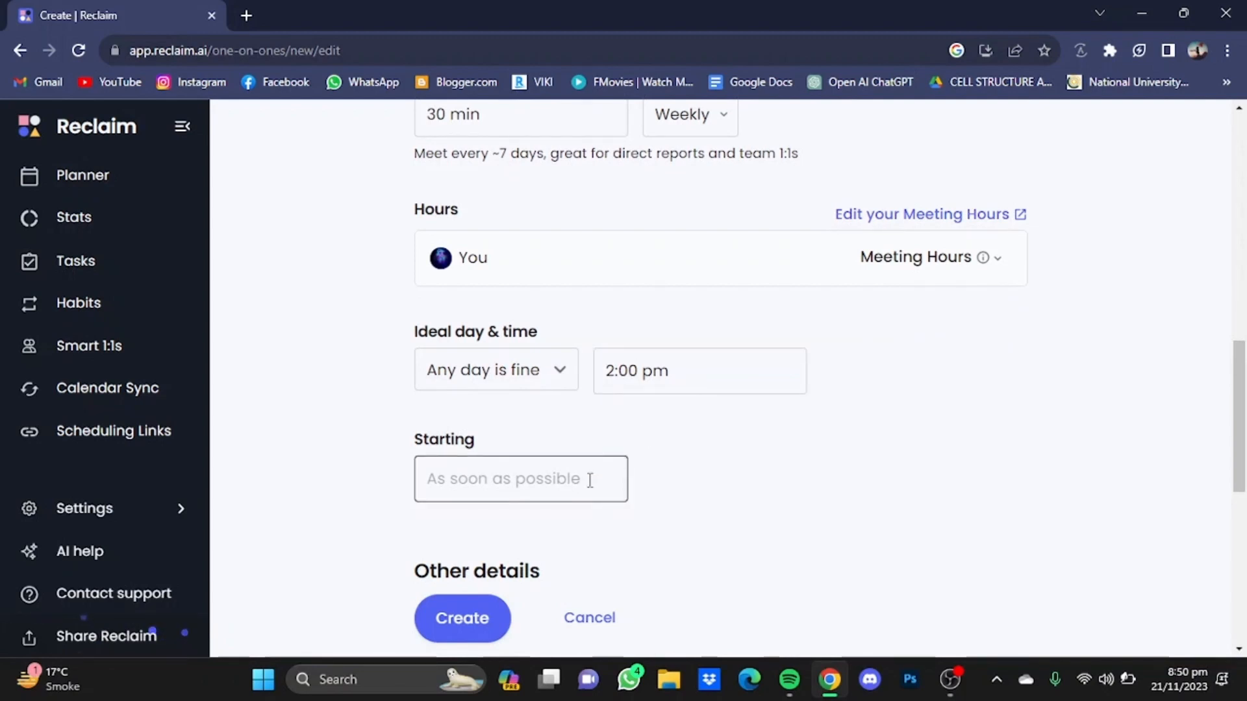
scroll(576, 478, "down", 4)
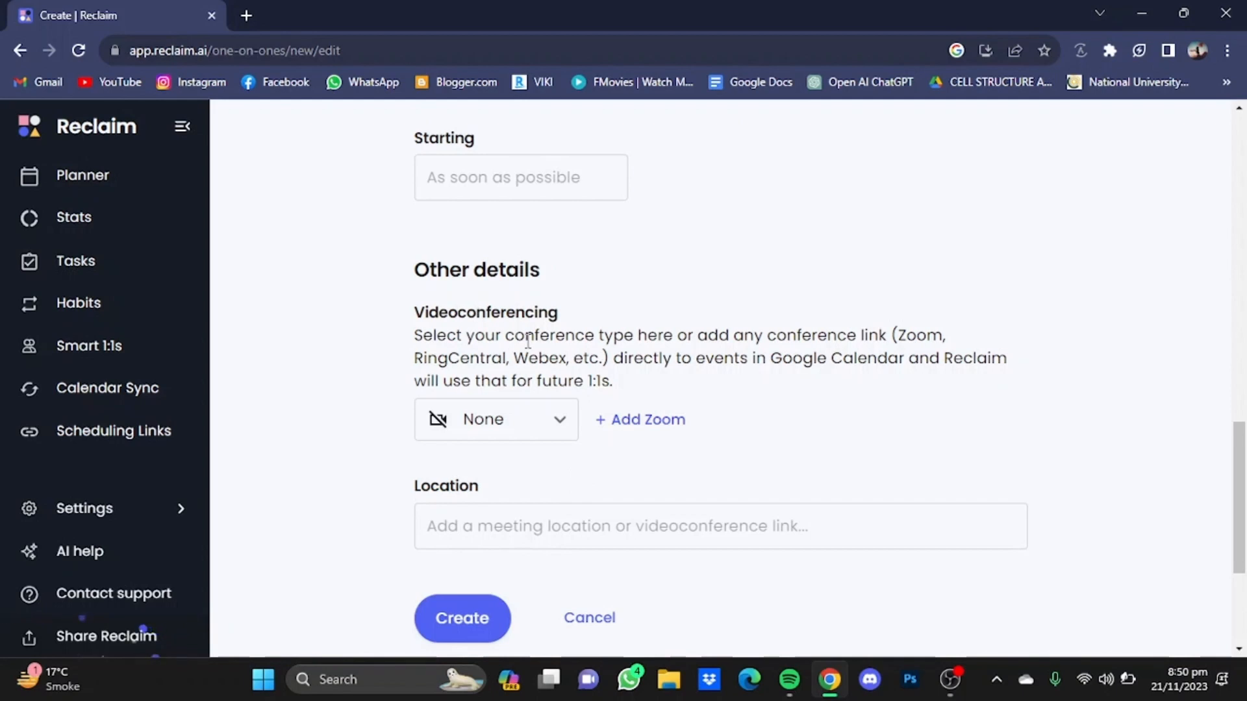
Review the videoconferencing choices, location and note fields, and try to create the Smart 1:1.
left_click(560, 428)
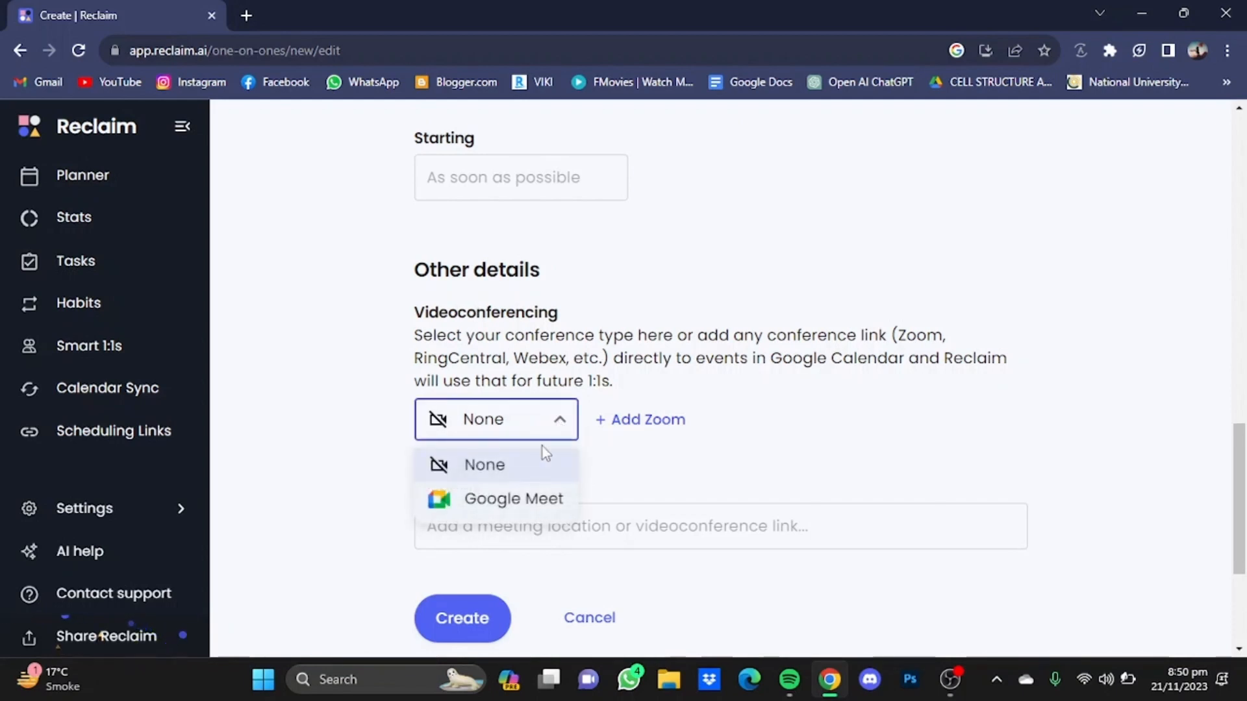
left_click(841, 363)
scroll(1015, 437, "down", 1)
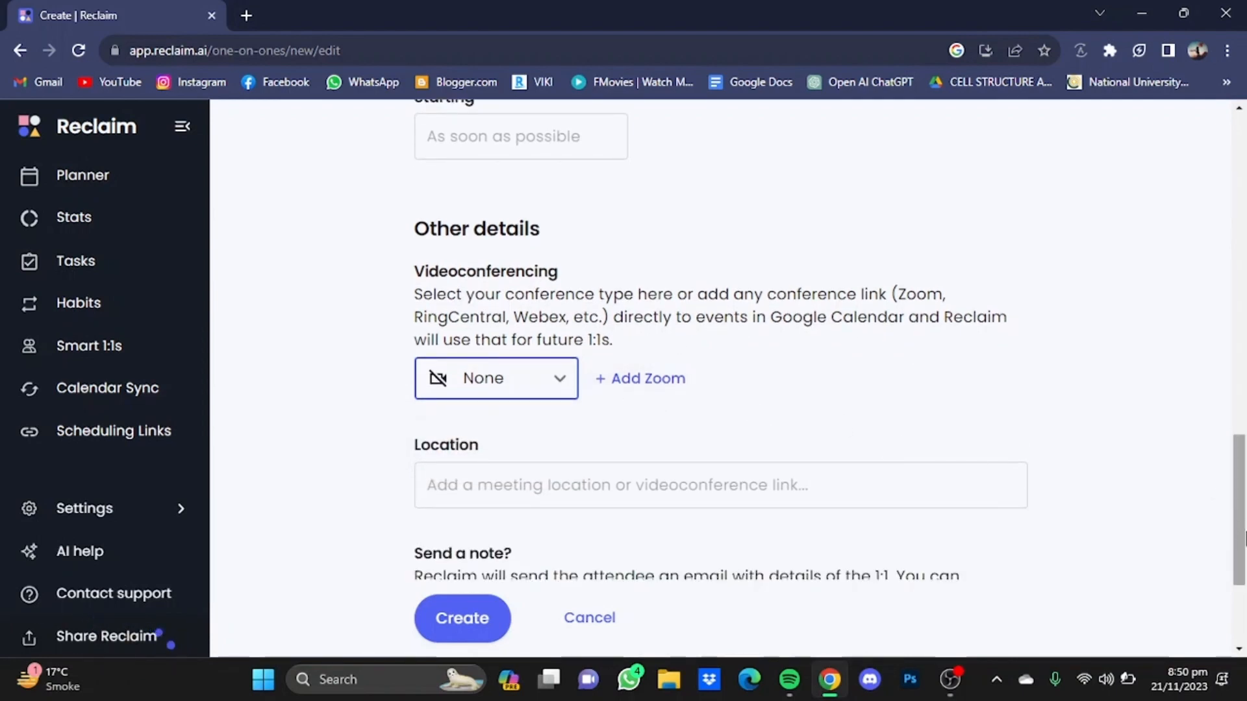
scroll(1244, 539, "down", 2)
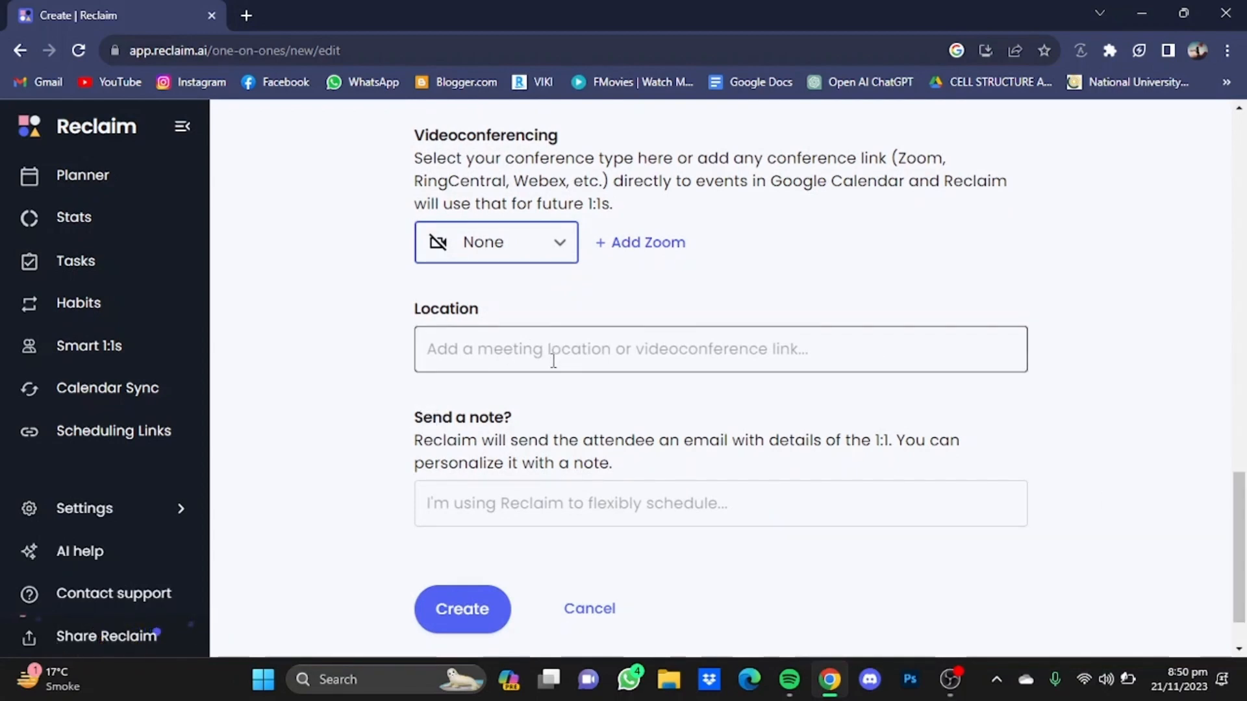
scroll(417, 371, "down", 1)
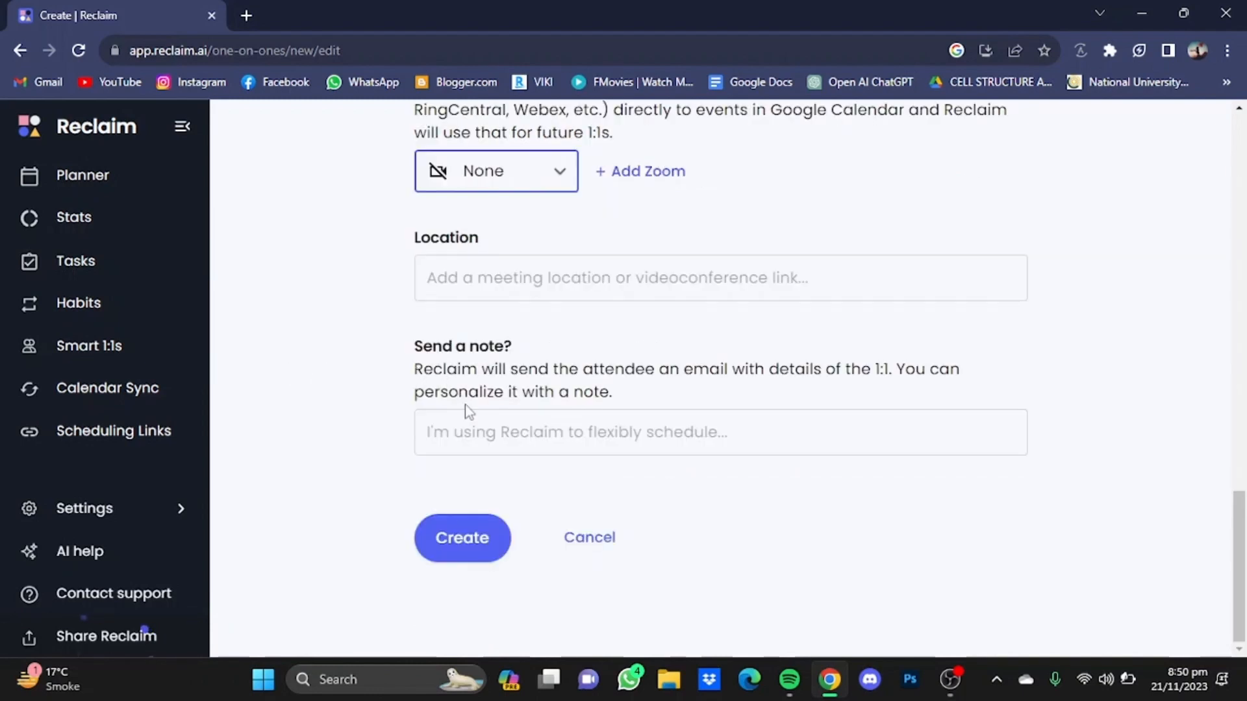
left_click(435, 556)
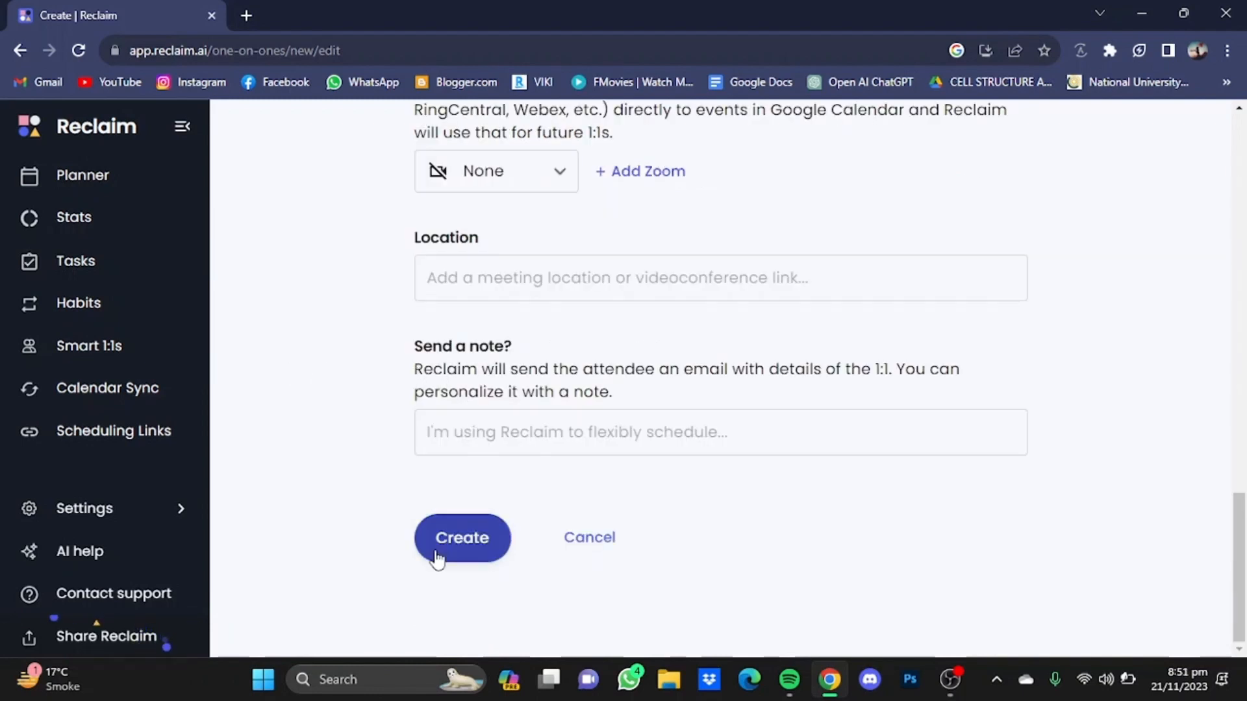